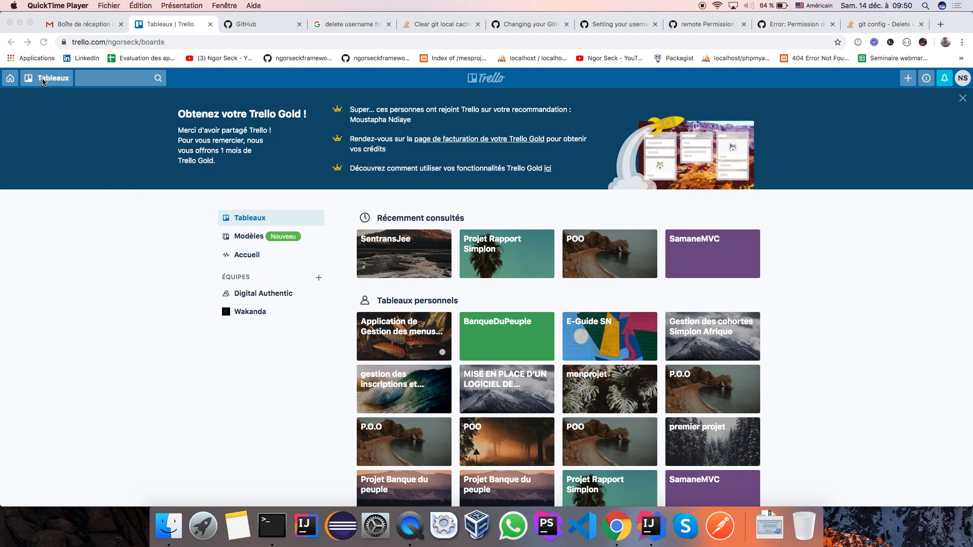
Step: Bring Trello forward and list all boards, including the Digital Authentic and Wakanda team boards
left_click(43, 81)
left_click(43, 81)
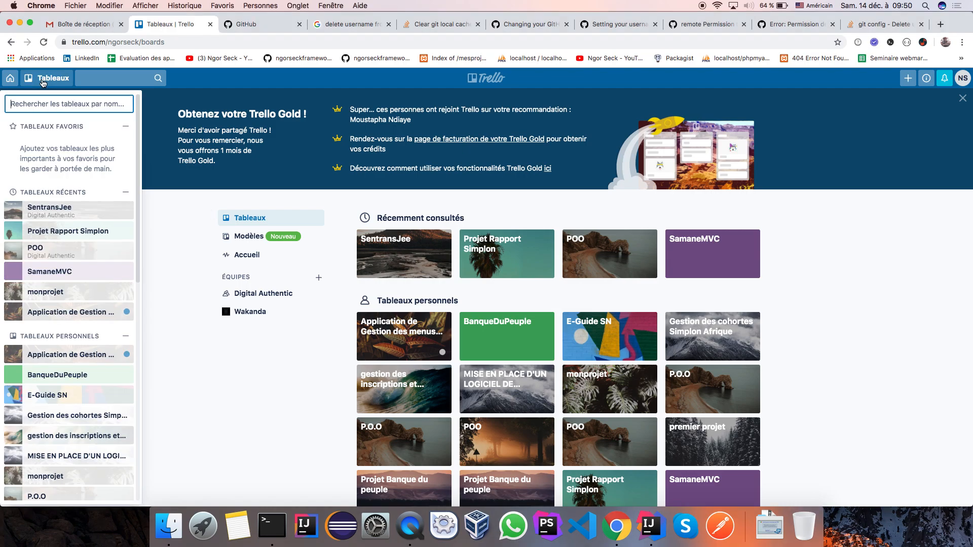
scroll(23, 433, "down", 5)
scroll(24, 433, "down", 8)
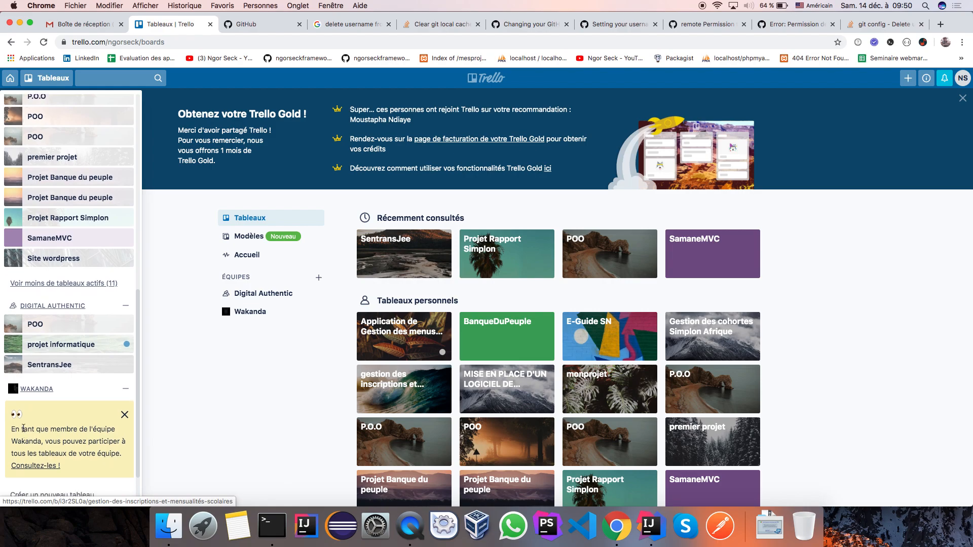
Step: Create a board titled SenTransBus in the Digital Authentic team
left_click(42, 448)
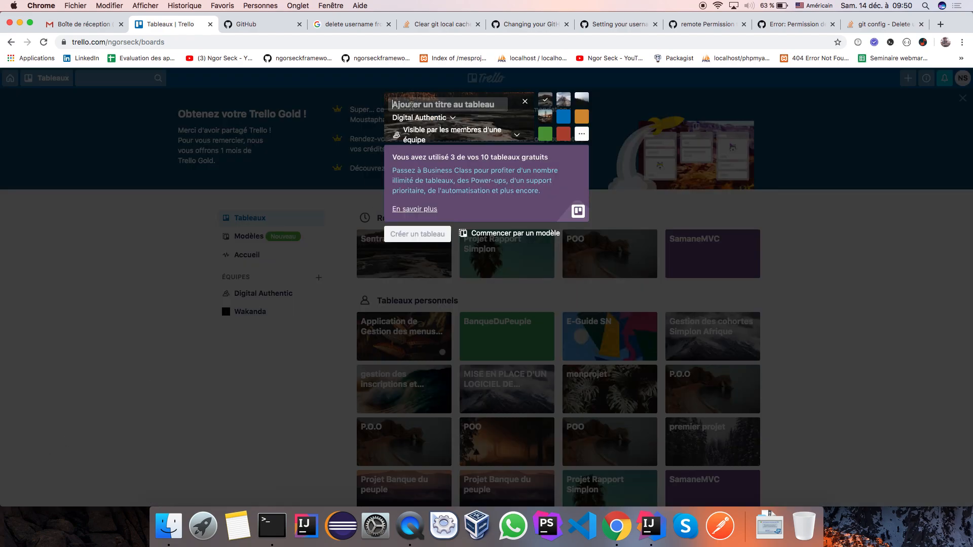
type("Sen")
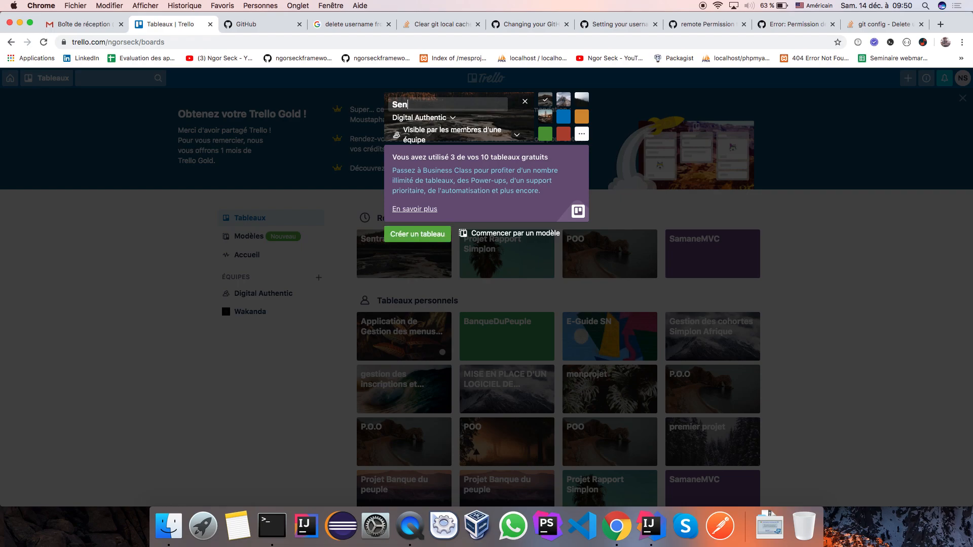
type("TransBus")
left_click(416, 236)
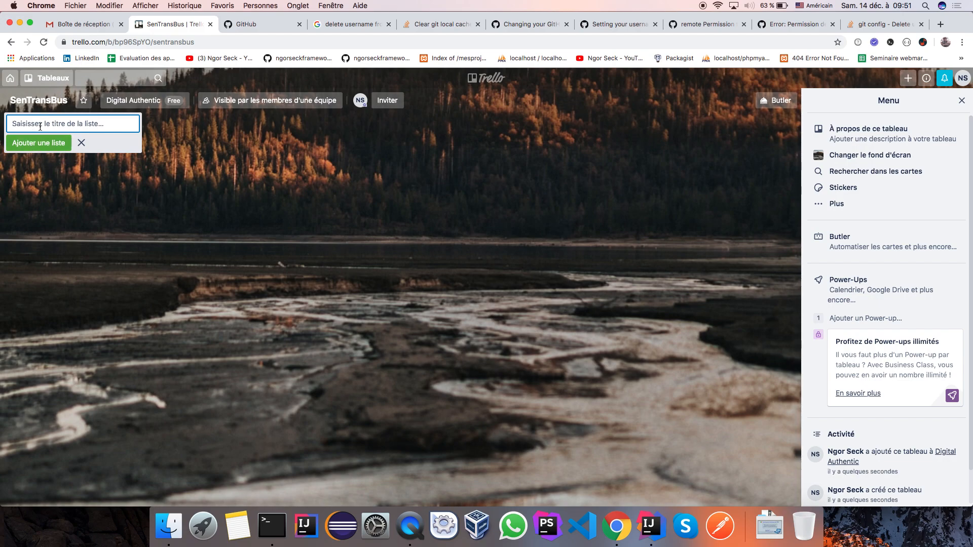
Step: Add the Product Backlog, A faire and En cours lists to the board
type("Product Backlog")
left_click(27, 150)
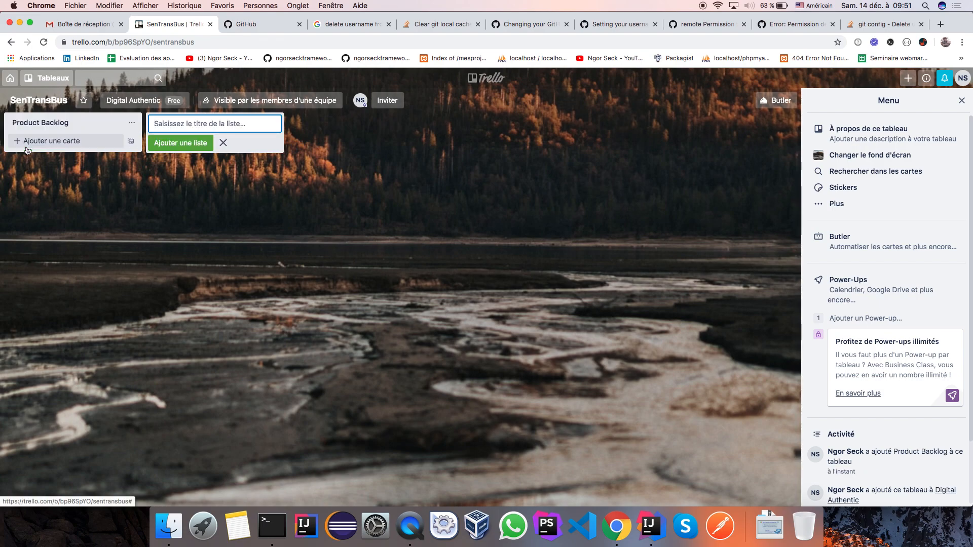
type("A faire")
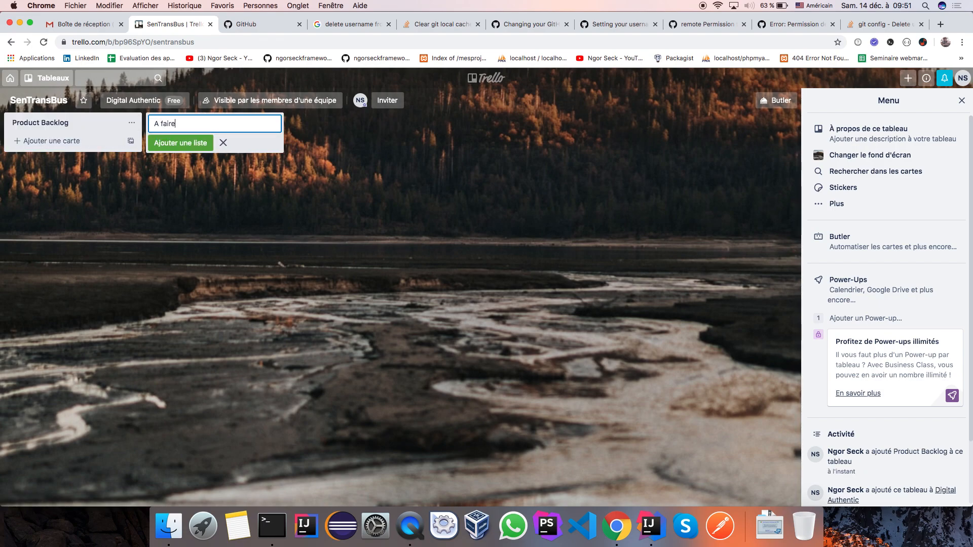
left_click(178, 144)
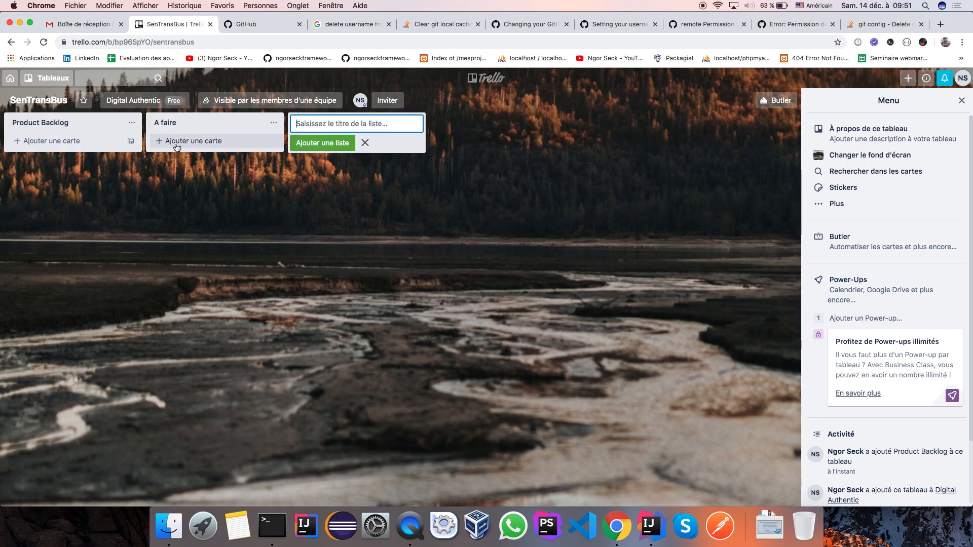
type("En")
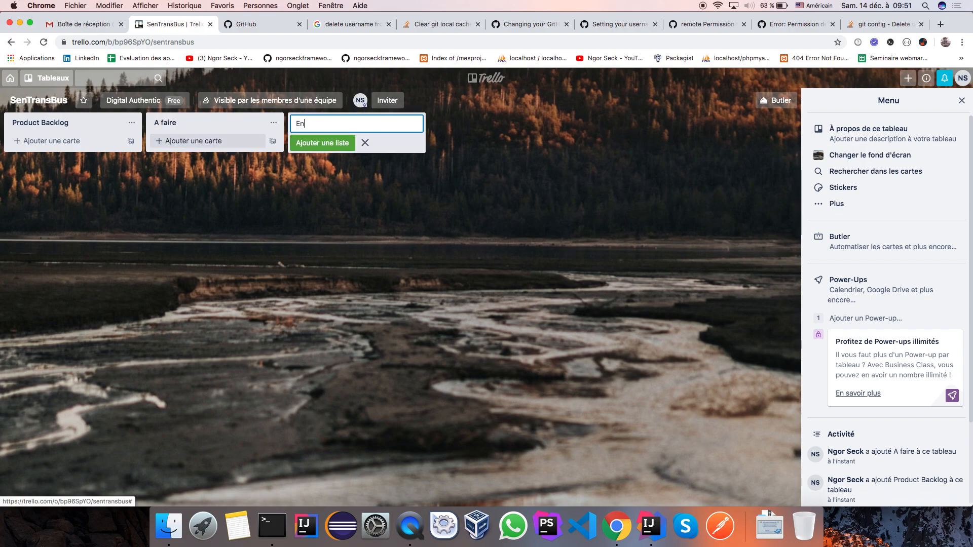
type(" cu")
key("BackSpace")
type("ours")
left_click(307, 142)
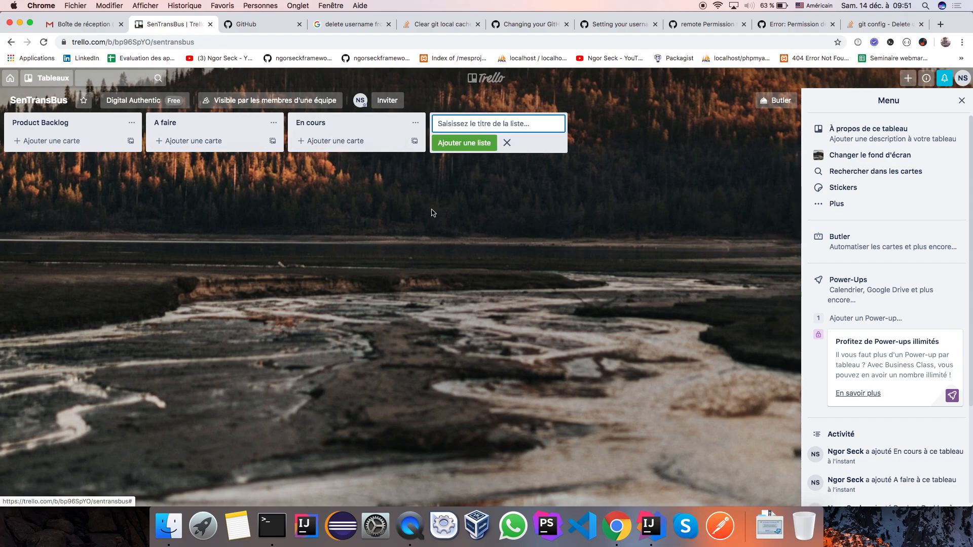
Step: Add a fourth list titled 'Terminé', typing the accented é with the French keyboard
type("Term")
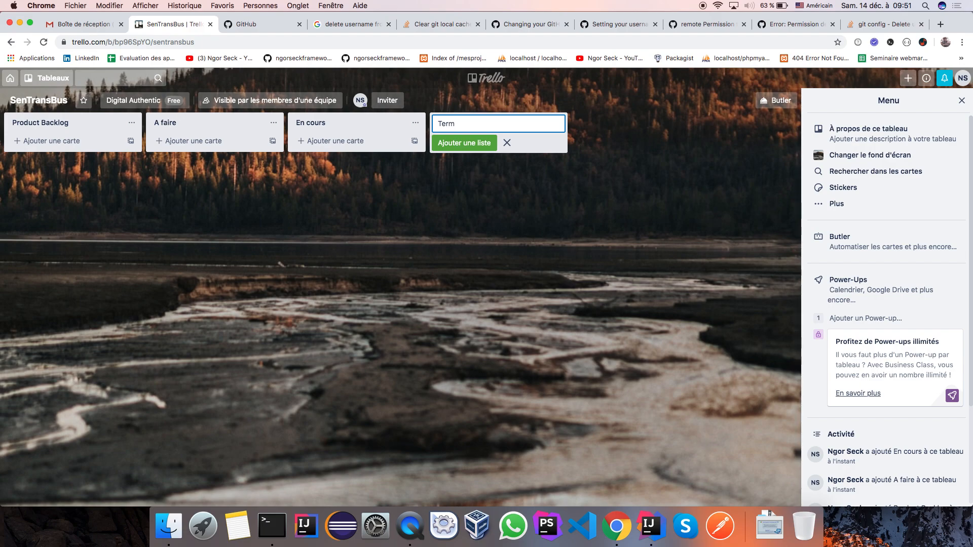
type("ine")
left_click(807, 7)
left_click(831, 29)
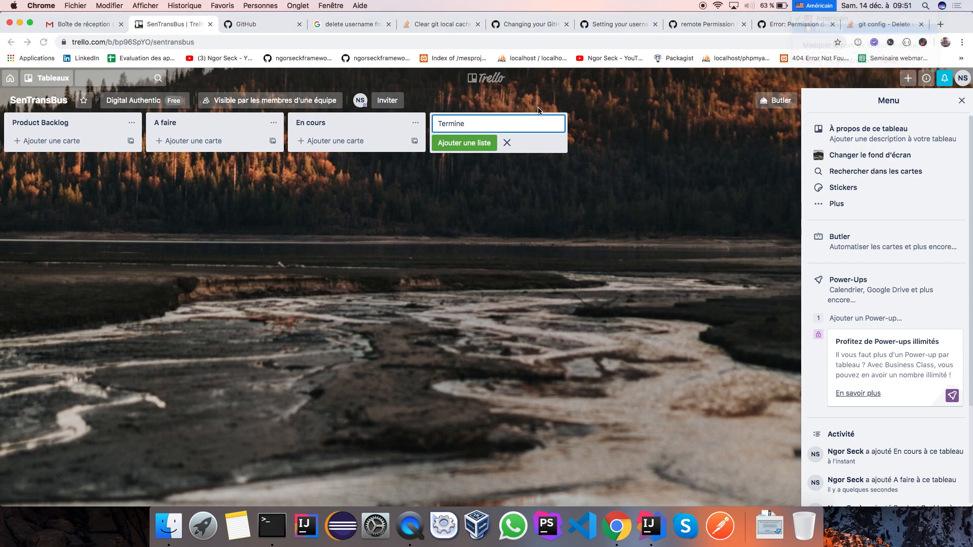
key("BackSpace")
type("é")
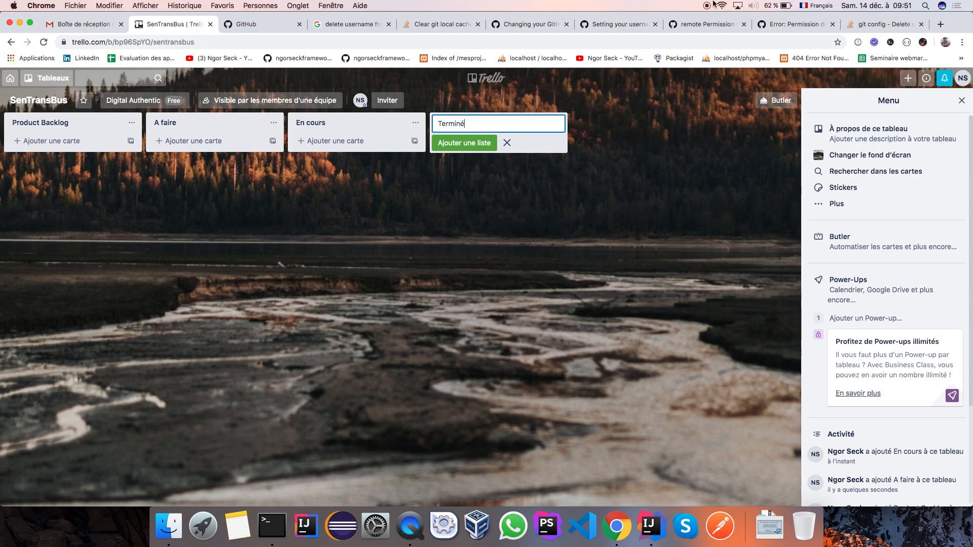
left_click(814, 6)
left_click(831, 18)
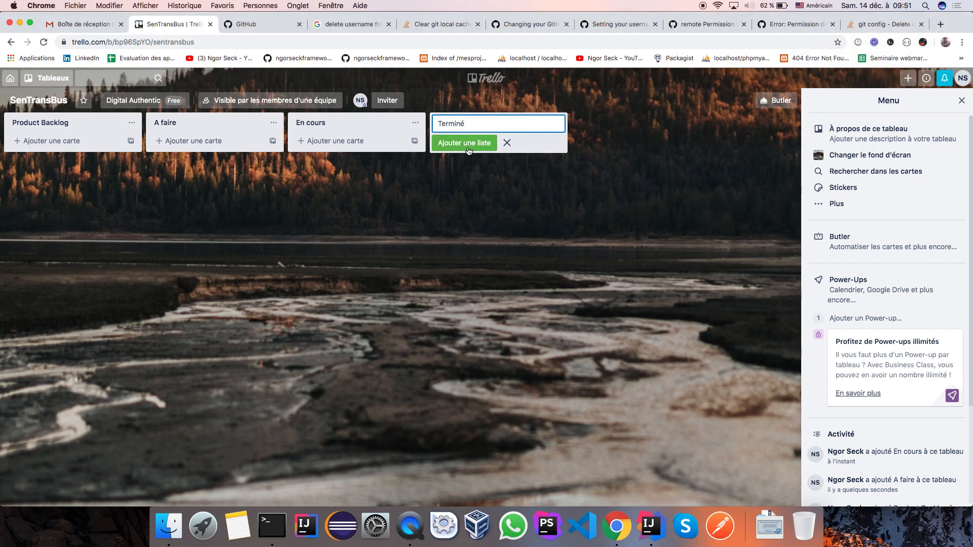
left_click(464, 143)
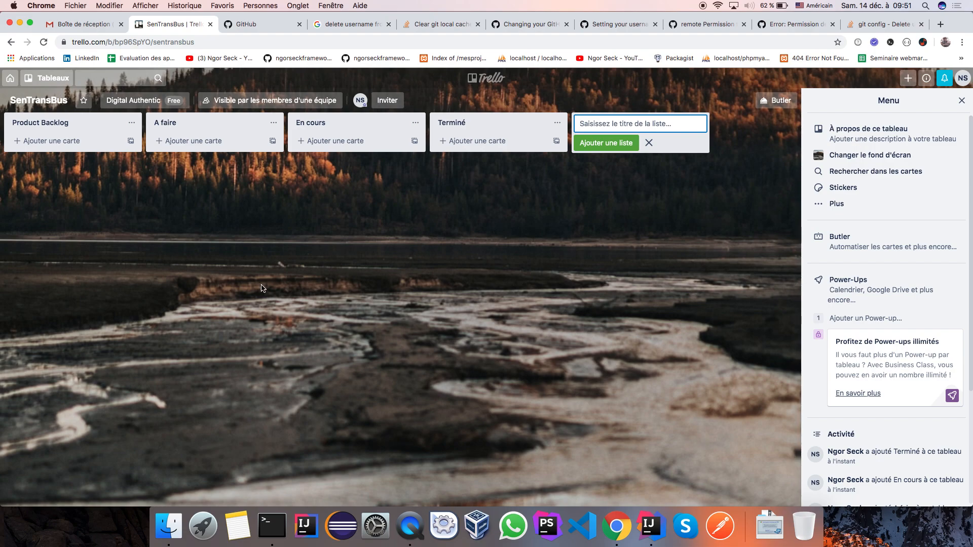
Step: Add a card titled 'Creation des servlet' to the Product Backlog list
left_click(52, 146)
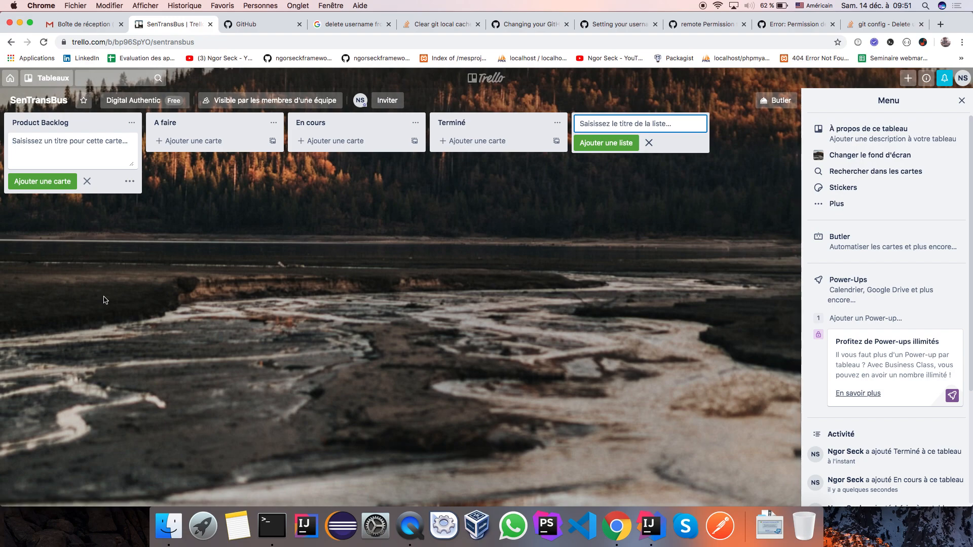
type("Creat")
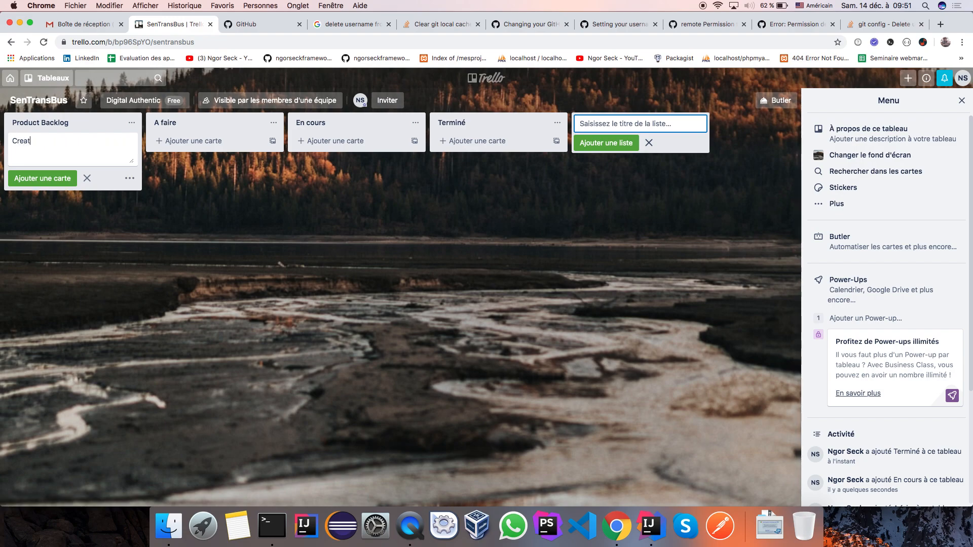
type("ion des servlet")
left_click(34, 180)
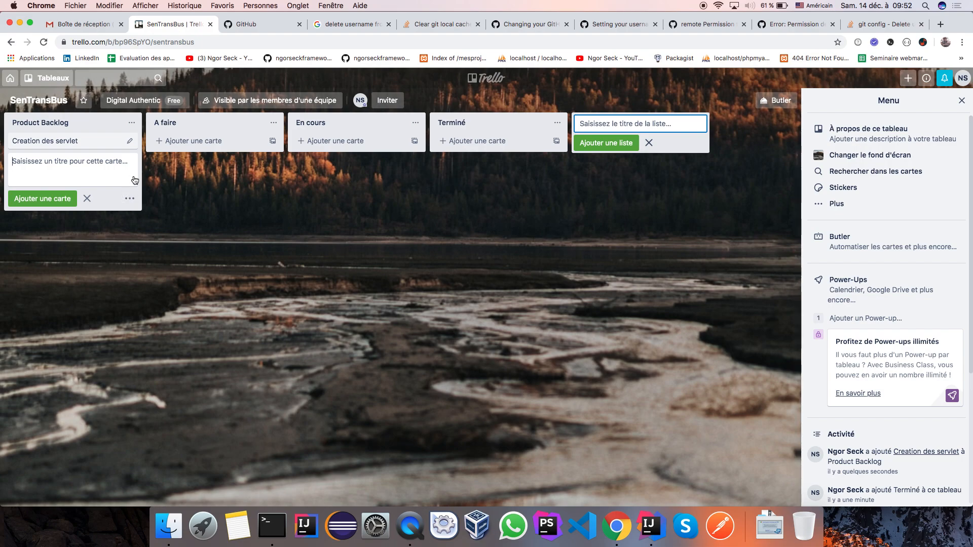
Step: Replace the Creation des servlet card's title with 'Gestion Bus' in the quick editor
left_click(129, 141)
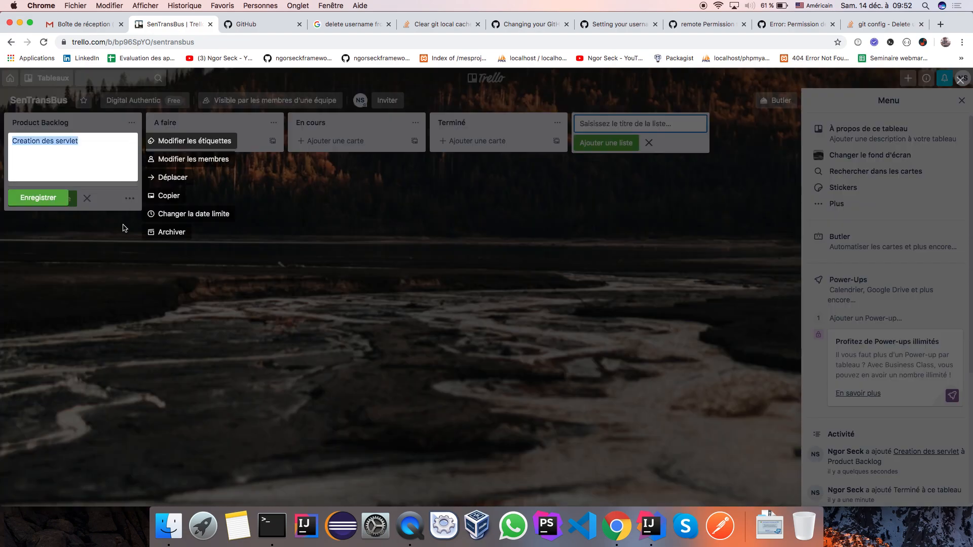
double_click(74, 142)
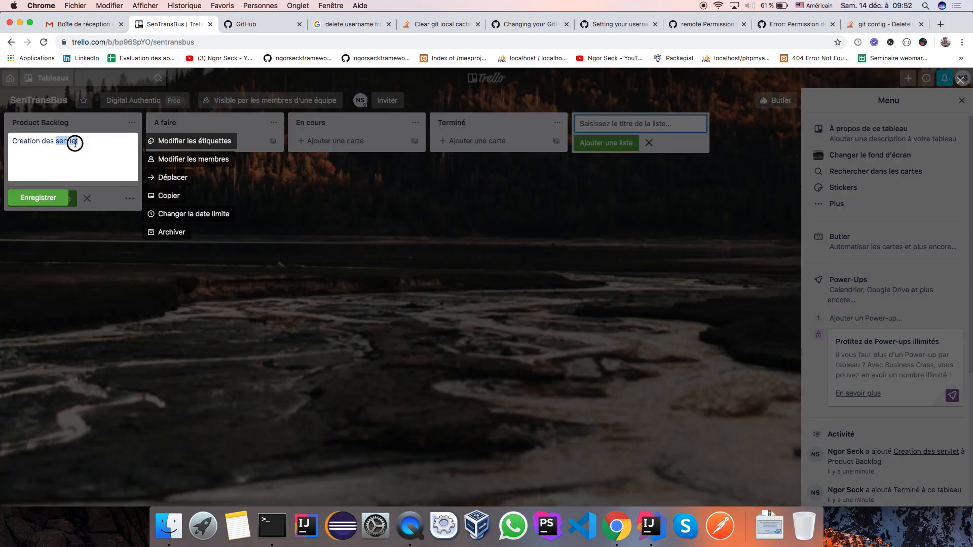
left_click(88, 141)
key("BackSpace")
key("BackSpace")
key("BackSpace")
key("BackSpace")
key("BackSpace")
key("BackSpace")
key("BackSpace")
key("BackSpace")
key("BackSpace")
key("BackSpace")
key("BackSpace")
key("BackSpace")
key("BackSpace")
key("BackSpace")
key("BackSpace")
key("BackSpace")
key("BackSpace")
key("BackSpace")
key("BackSpace")
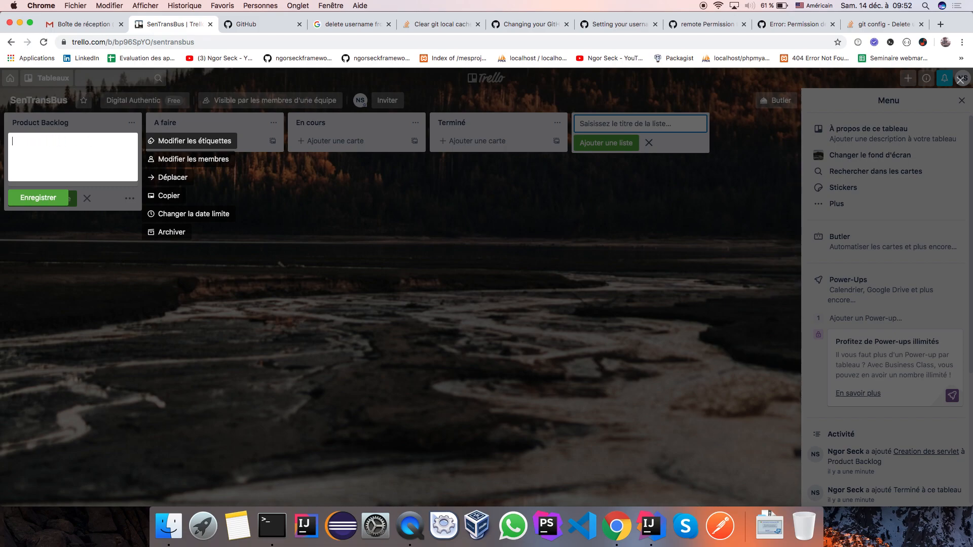
type("Gestion Bus")
Step: Save the Gestion Bus title, then add 'Gestion des trajets' and 'Gestion des utilisateurs' cards to Product Backlog
left_click(40, 199)
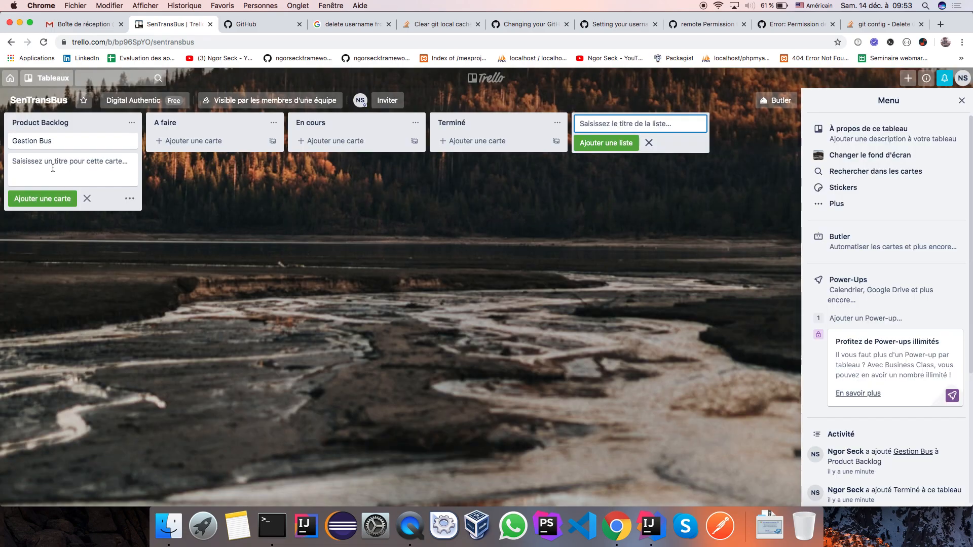
type("Gestion des trajets")
left_click(43, 199)
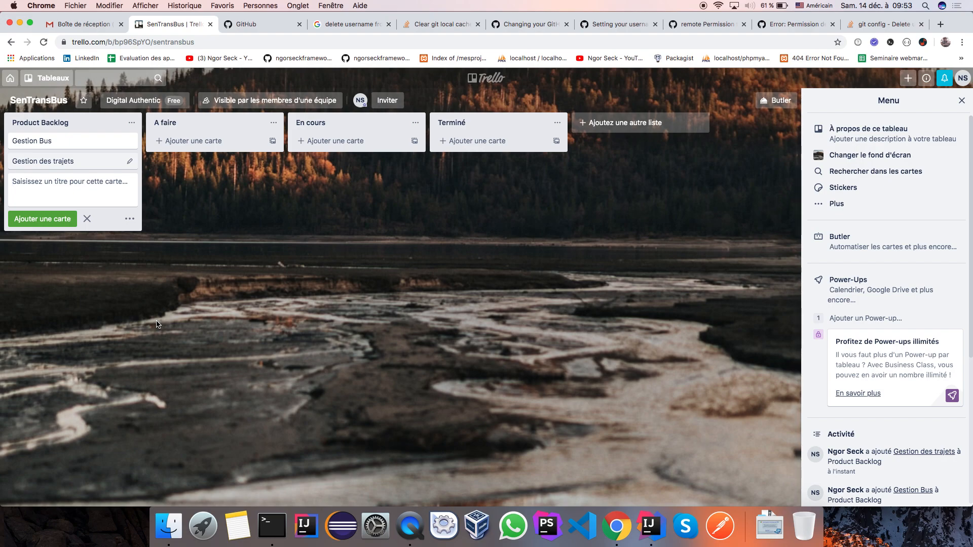
type("Gestion")
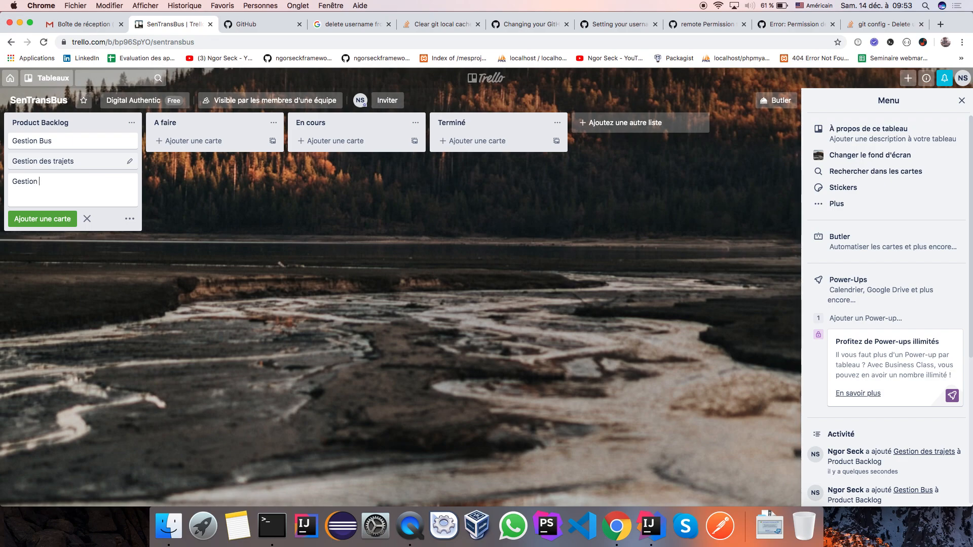
type("des utilisateurs")
left_click(43, 222)
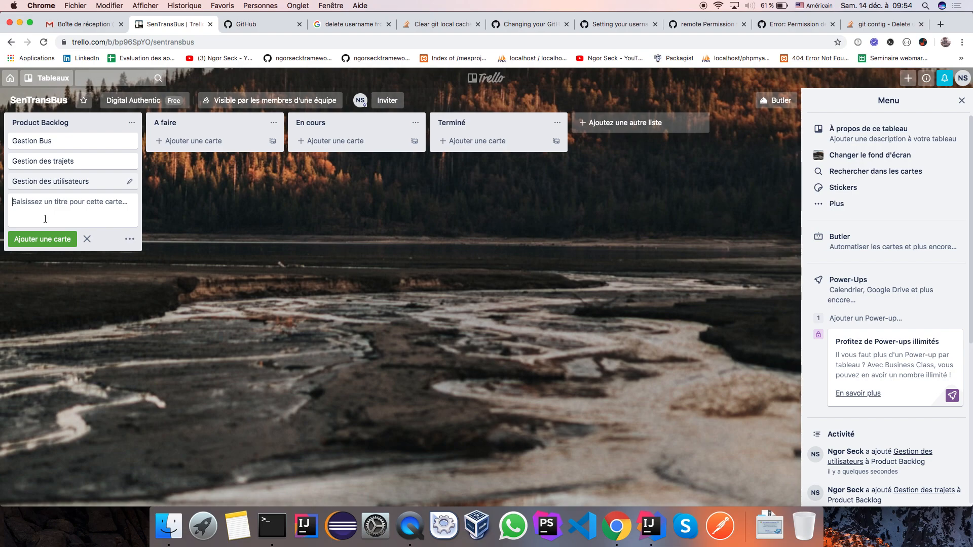
Step: Copy the 'Gestion Bus' title from the card details and begin a new card in A faire
left_click(80, 135)
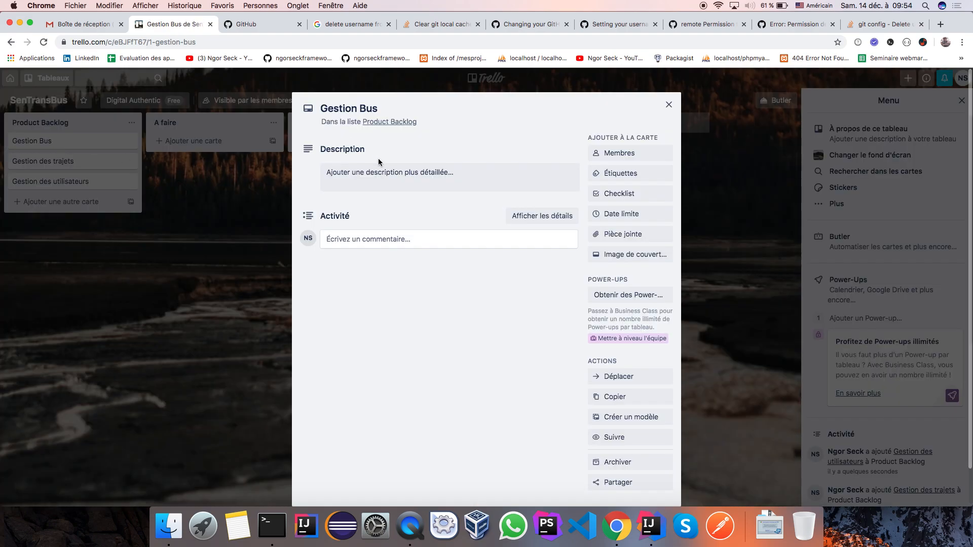
left_click(375, 108)
left_click_drag(378, 108, 320, 110)
key("super+c")
left_click(669, 104)
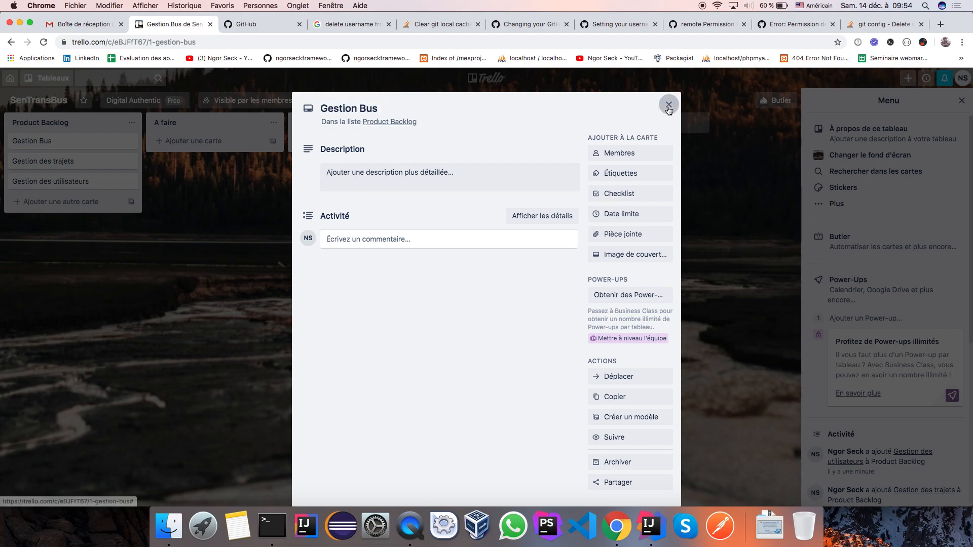
left_click(191, 140)
Step: Fill A faire with cards Gestion Bus, Gestion des trajets and Gestion utilisateurs
key("super+v")
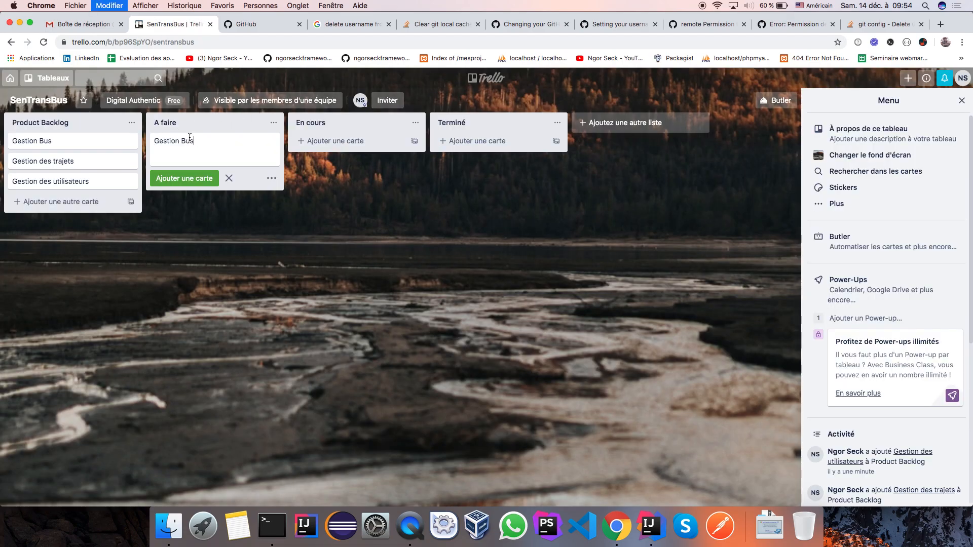
left_click(181, 182)
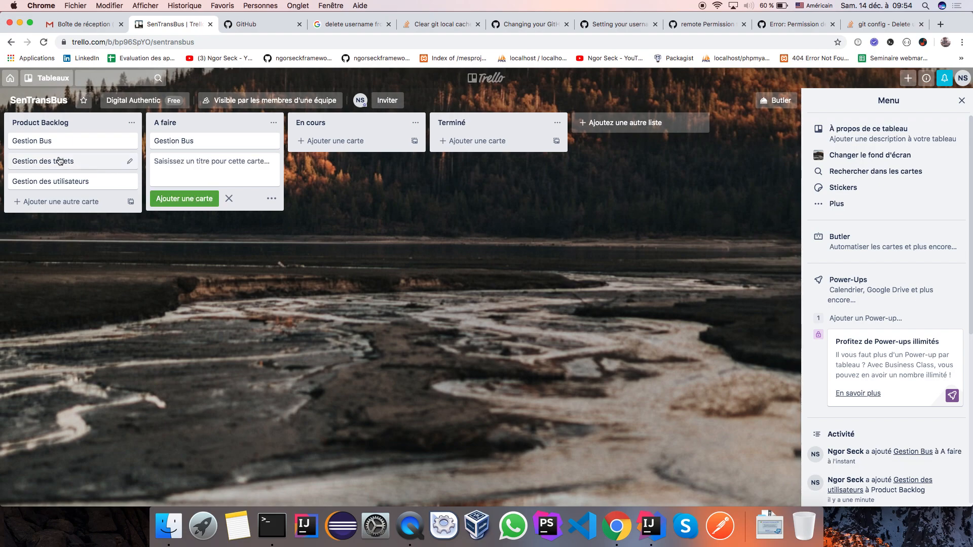
key("super+v")
key("BackSpace")
key("BackSpace")
key("BackSpace")
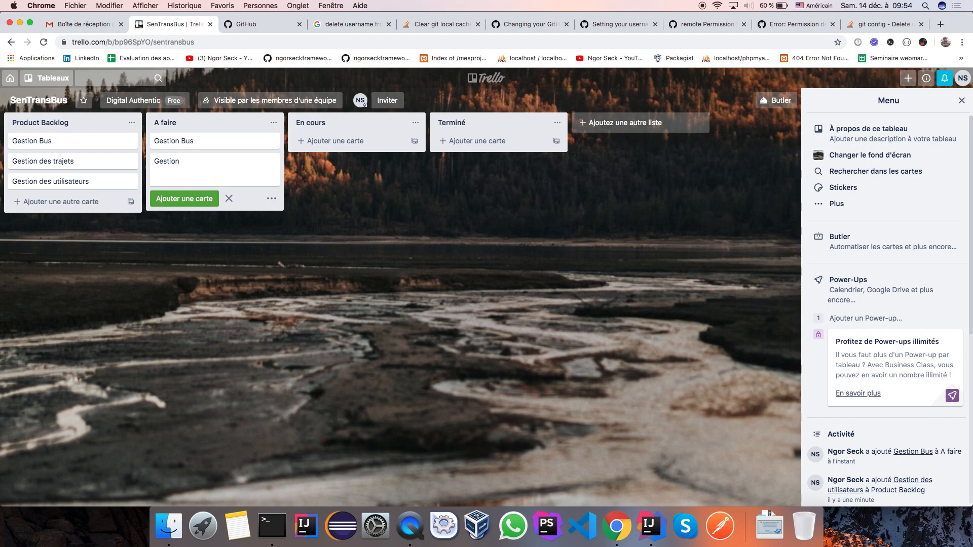
type("des trajets")
left_click(176, 199)
type("Gestion ")
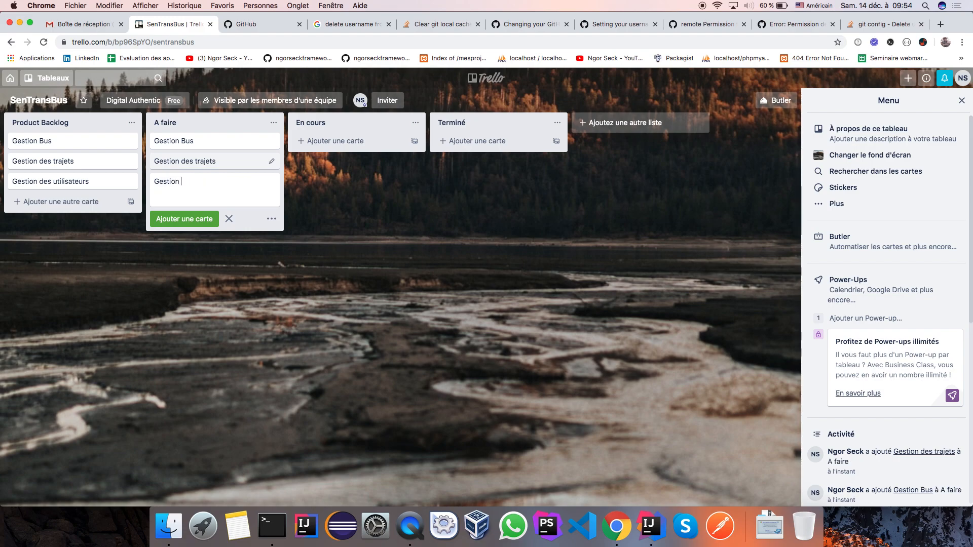
type("utilisateurs")
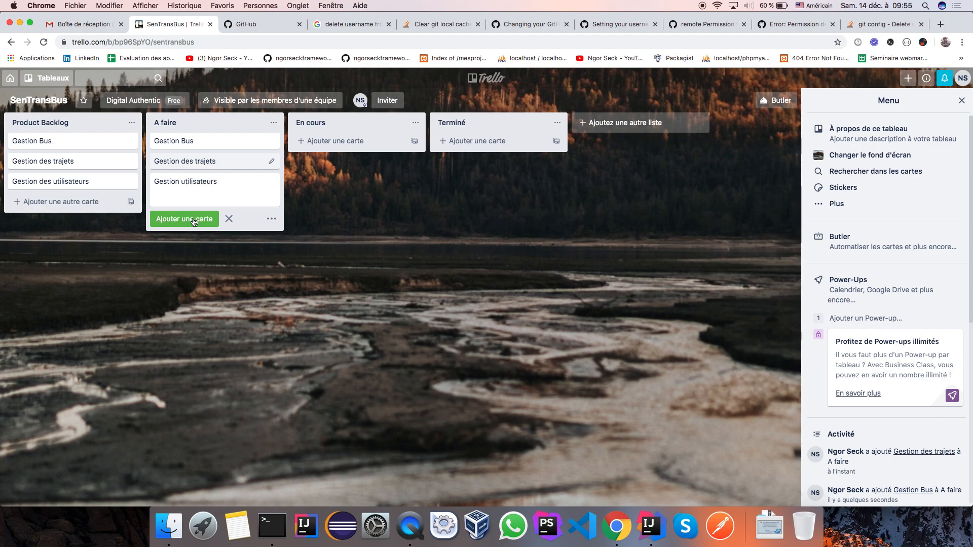
left_click(200, 219)
left_click(341, 195)
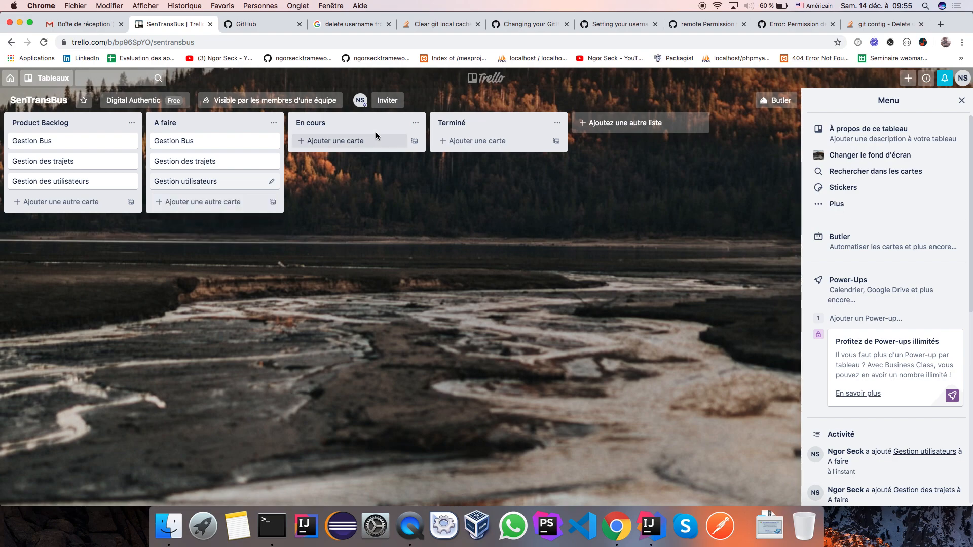
Step: Enter the collaborator's e-mail address as the invitee for the SenTransBus board
left_click(388, 101)
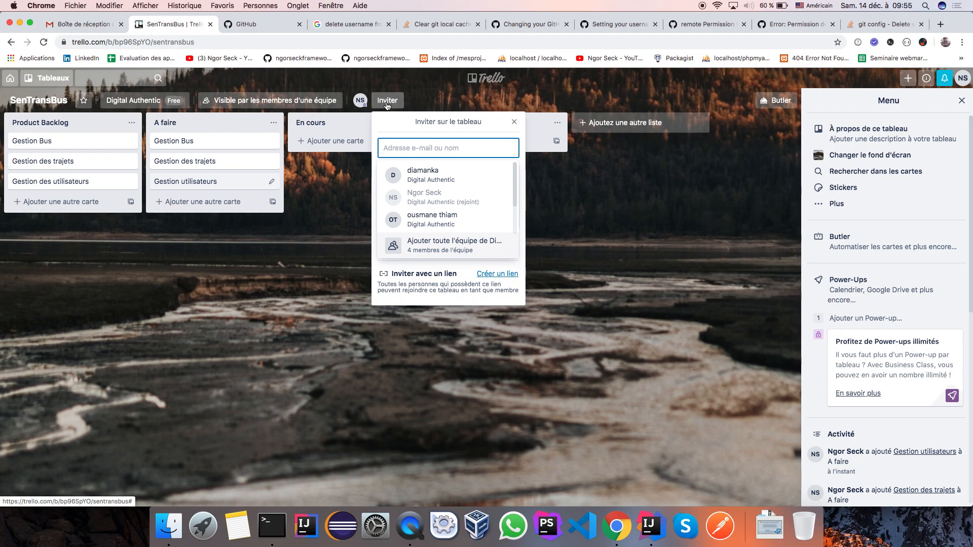
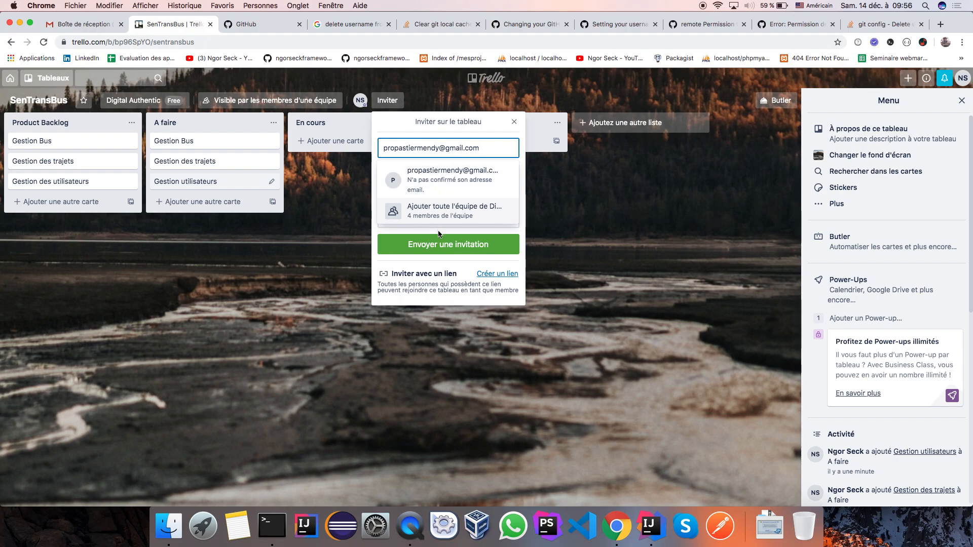
left_click(444, 248)
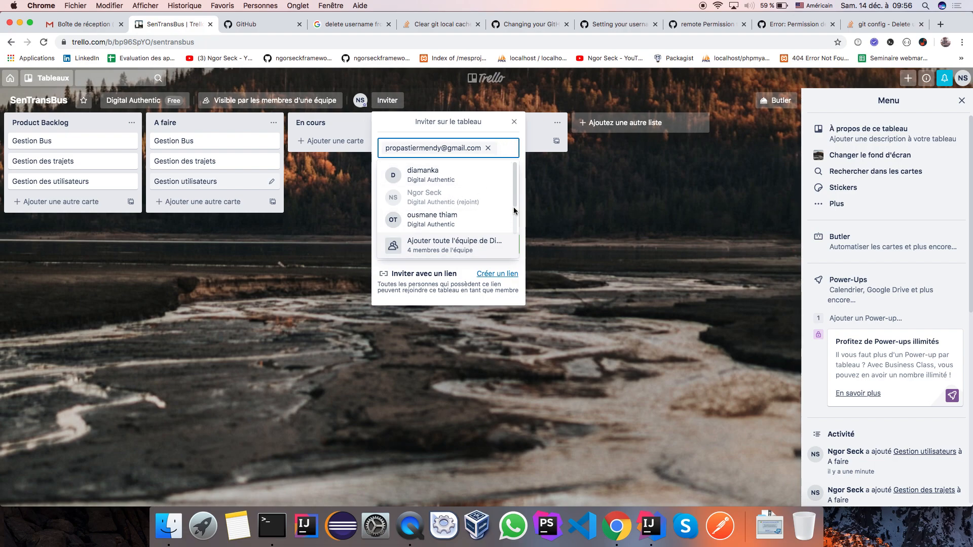
Step: Send the board invitation and check the newly invited member's details
mouse_move(515, 193)
left_mouse_down()
mouse_move(515, 232)
mouse_move(515, 189)
left_mouse_up()
left_click(471, 147)
left_click(446, 241)
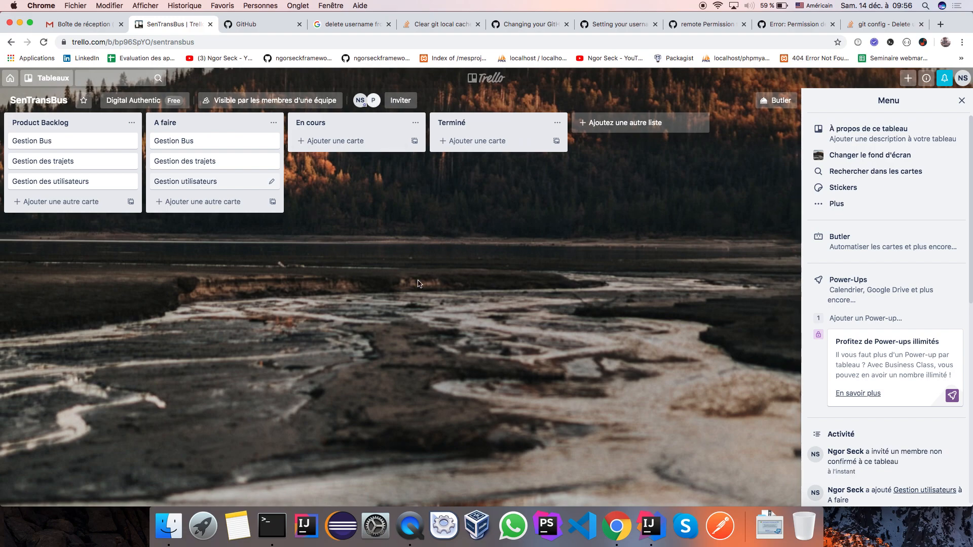
left_click(373, 100)
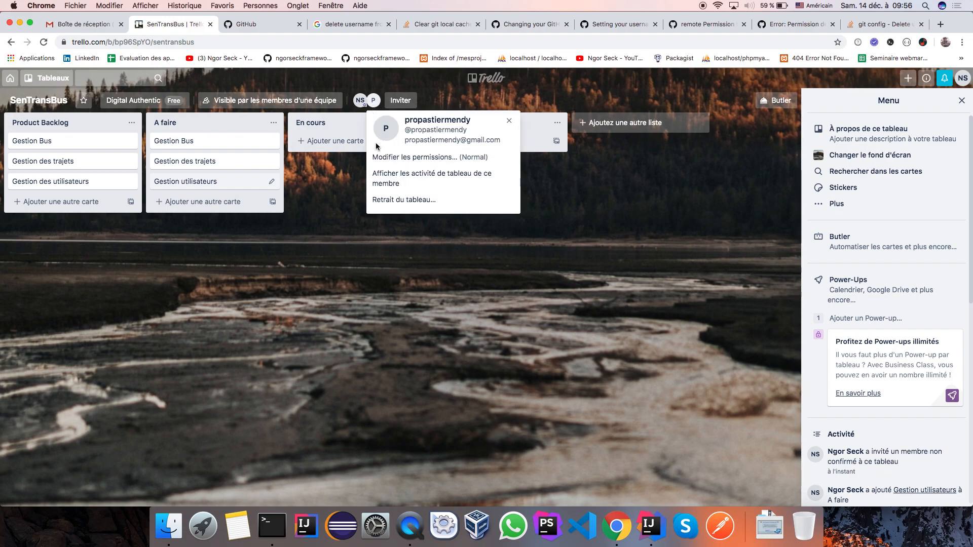
left_click(347, 210)
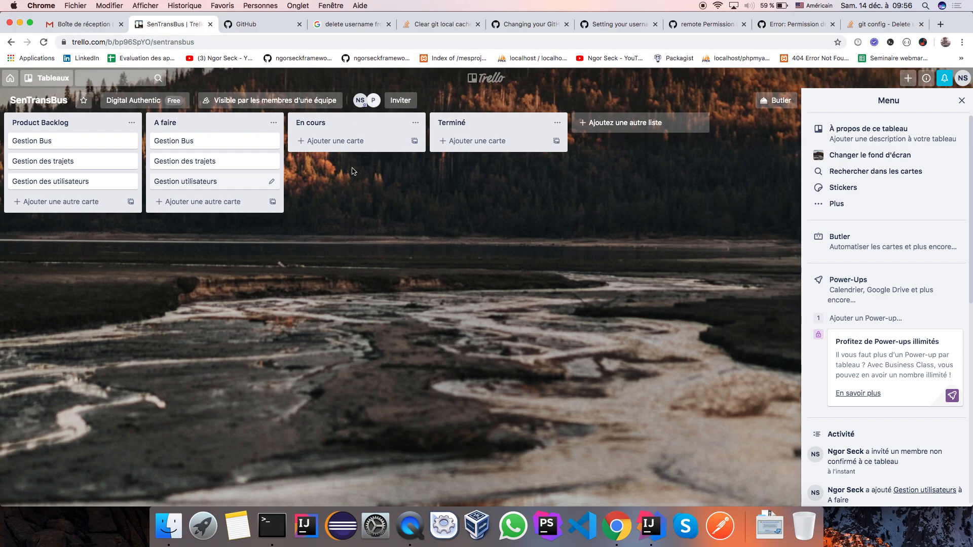
Step: Assign the newly invited member to the Gestion Bus card in A faire
left_click(270, 143)
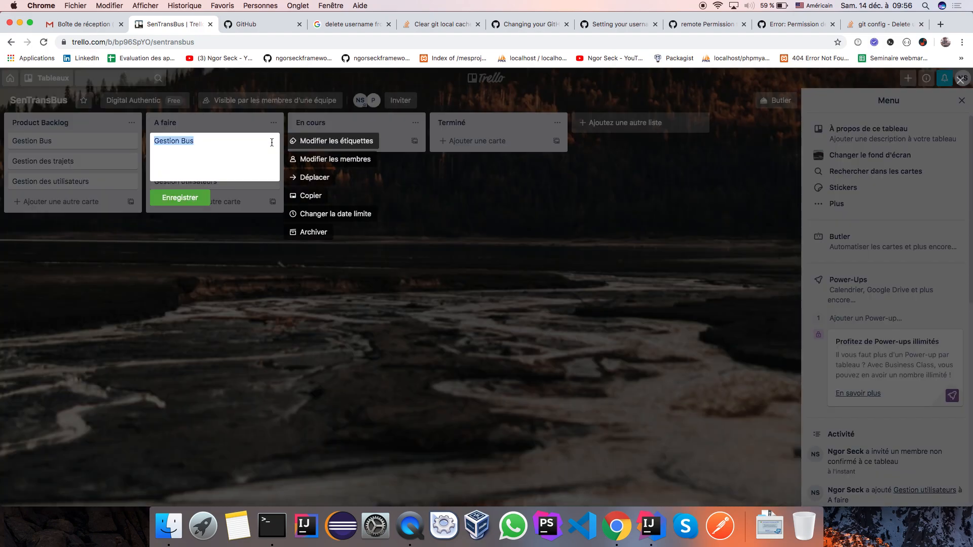
left_click(323, 163)
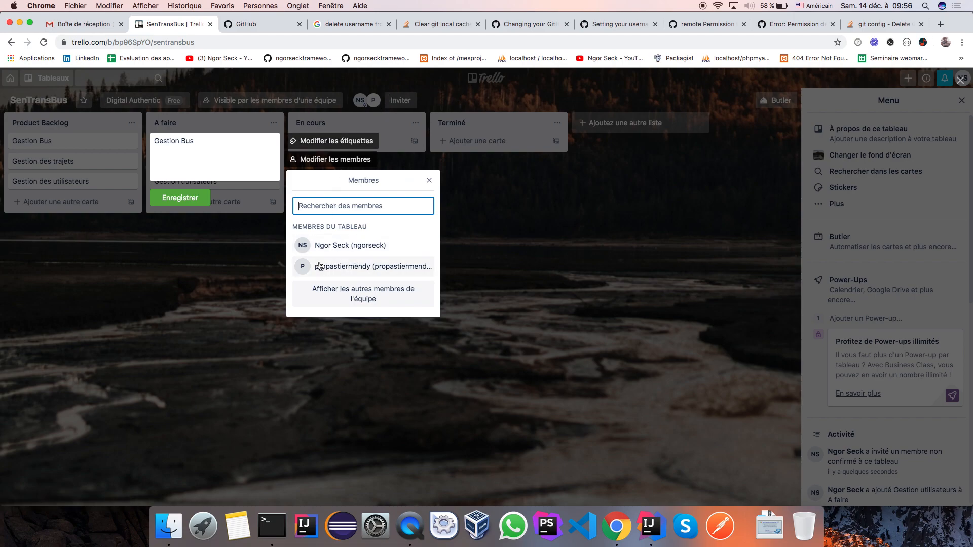
left_click(350, 271)
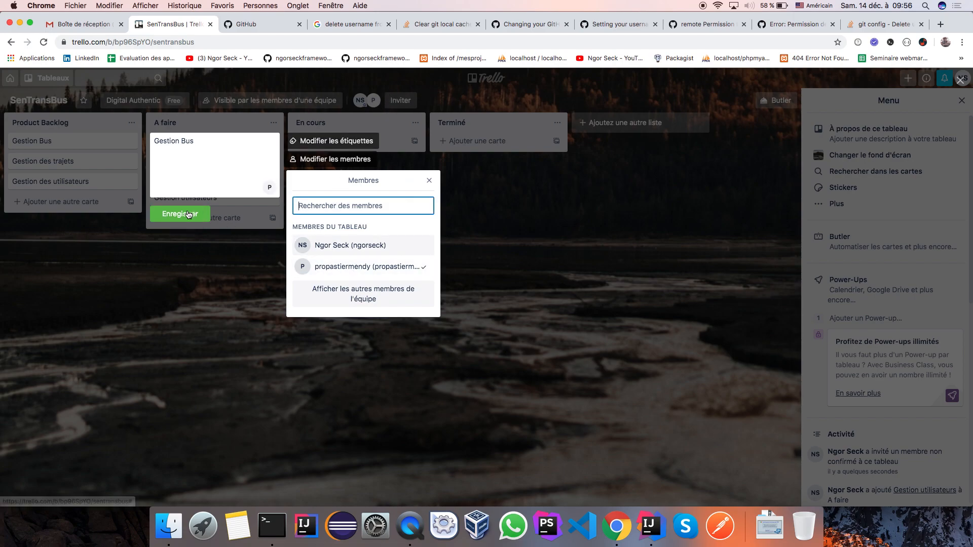
left_click(188, 218)
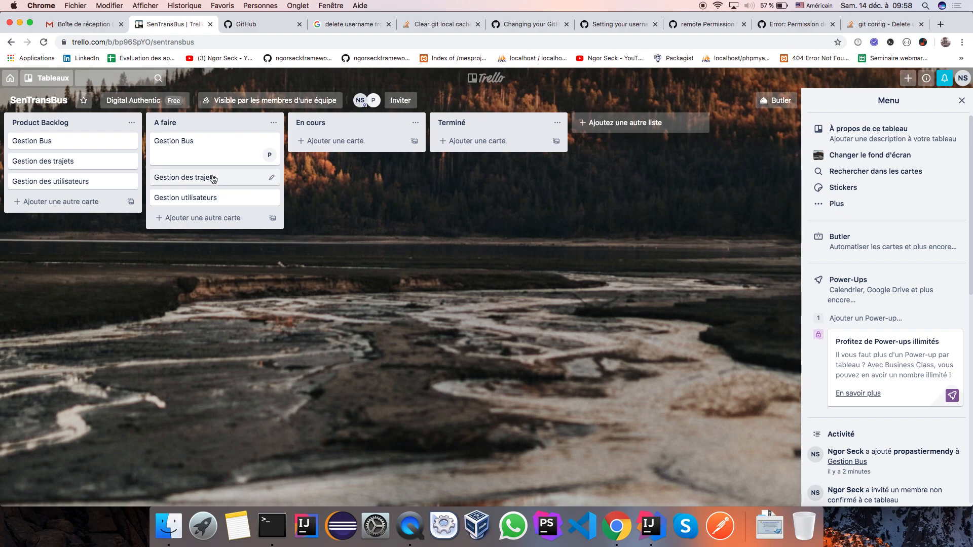
scroll(856, 452, "down", 10)
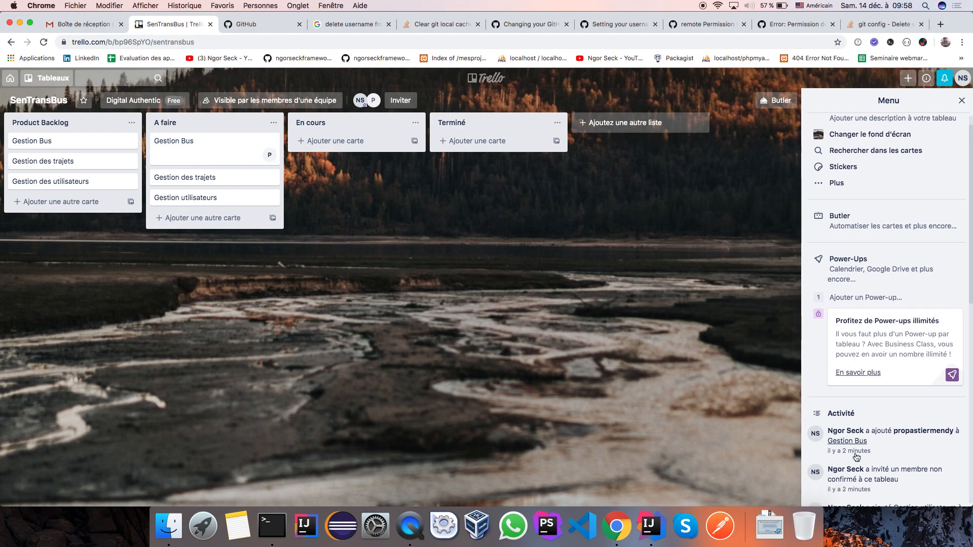
scroll(856, 455, "down", 4)
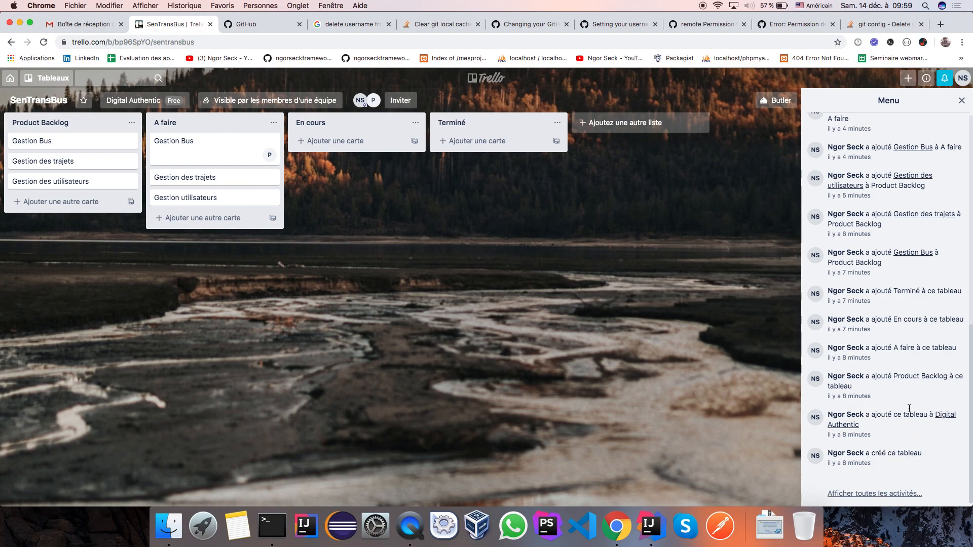
scroll(911, 335, "up", 10)
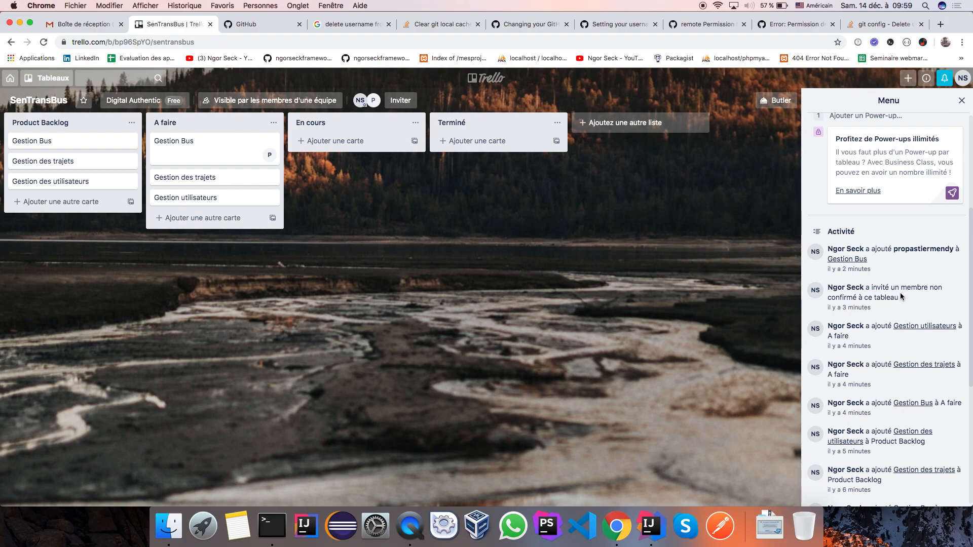
scroll(900, 293, "up", 2)
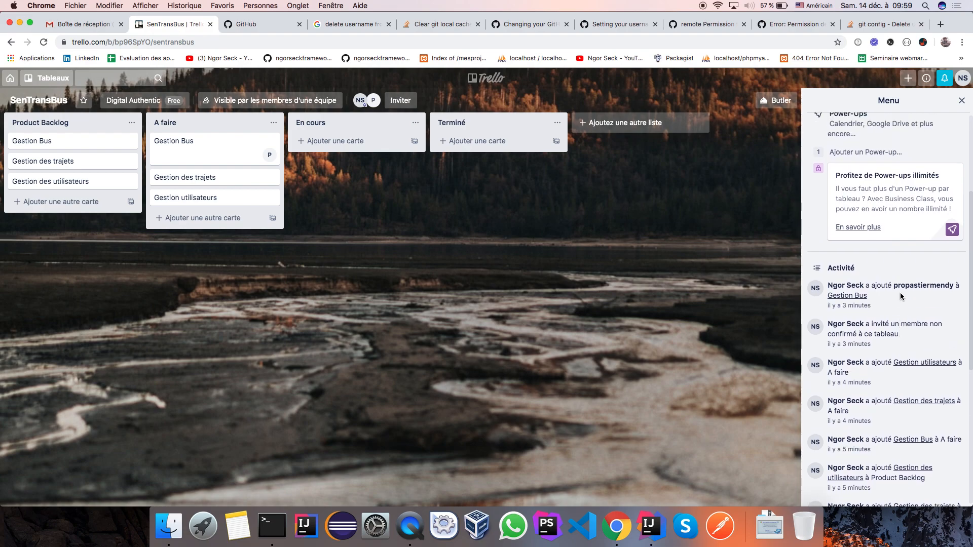
Step: Drag Gestion Bus to En cours, then Terminé, back to En cours, and finally atop A faire
left_click(195, 154)
left_click_drag(195, 155, 336, 157)
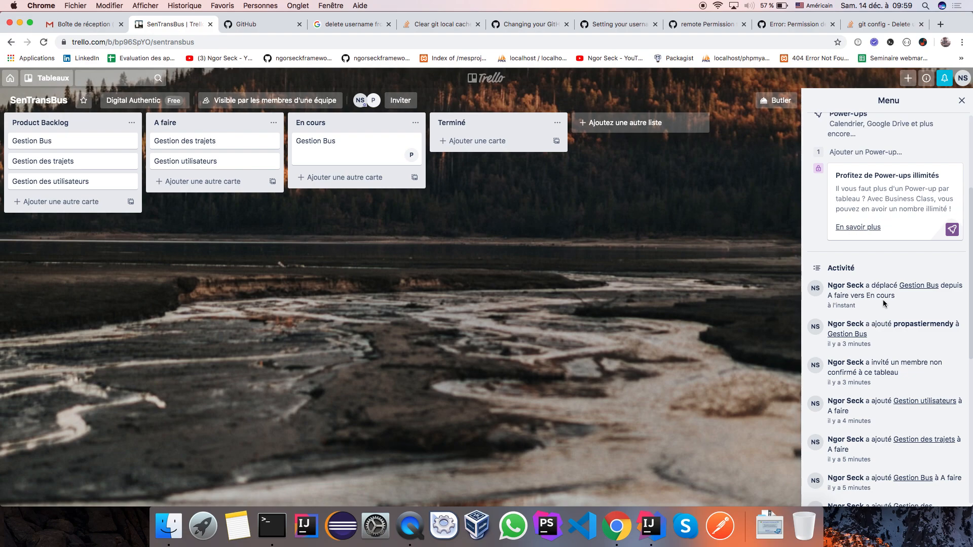
left_click_drag(380, 147, 484, 144)
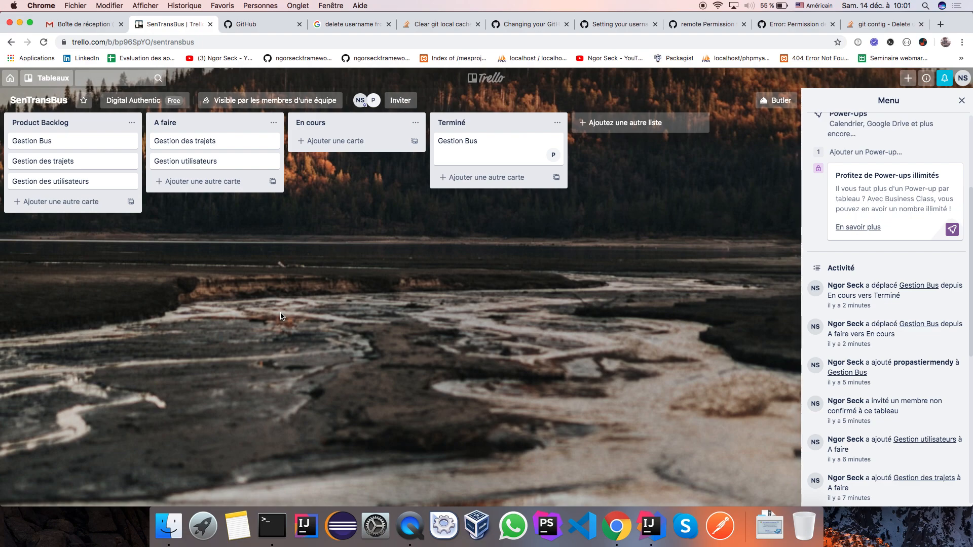
left_click_drag(517, 135, 372, 146)
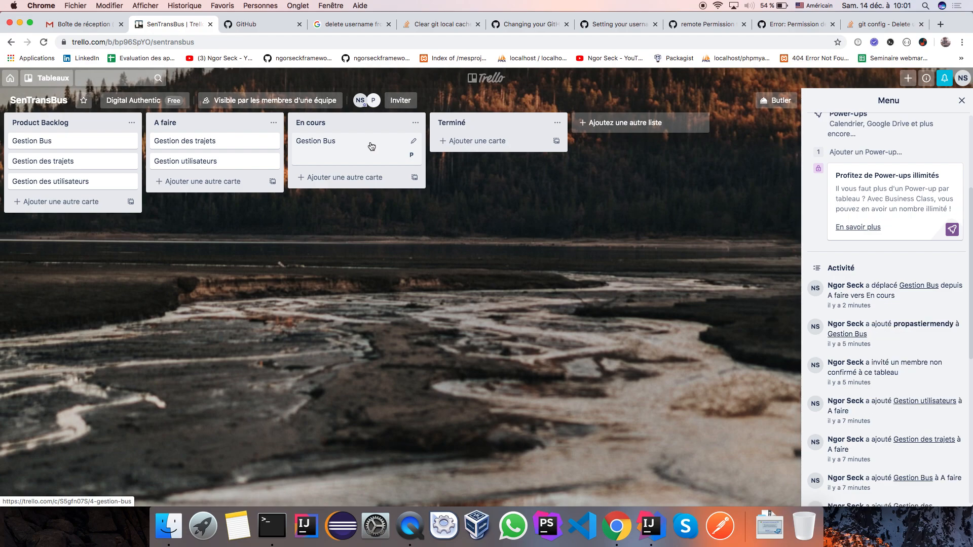
left_click_drag(360, 144, 235, 139)
Step: Add the red label to the Gestion Bus card through quick edit and save it
left_click(272, 144)
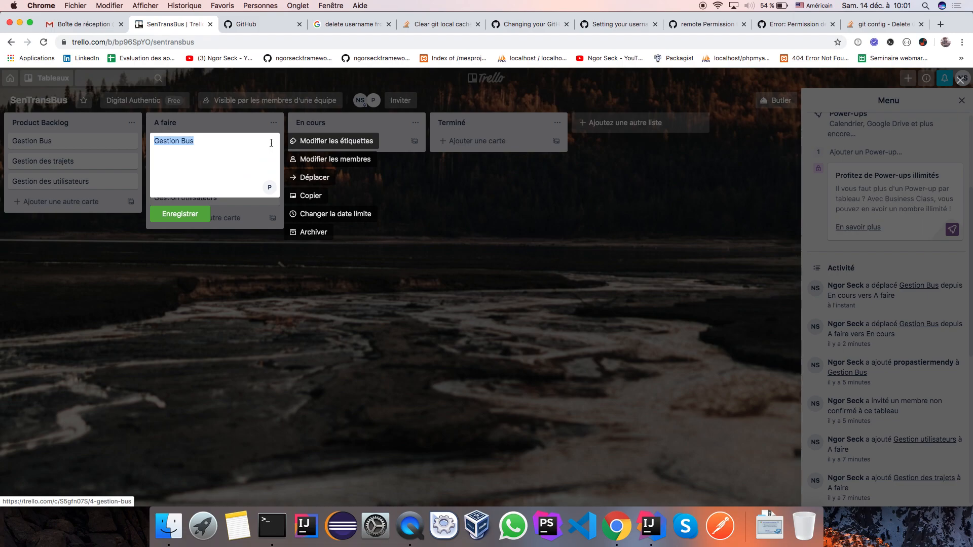
left_click(319, 161)
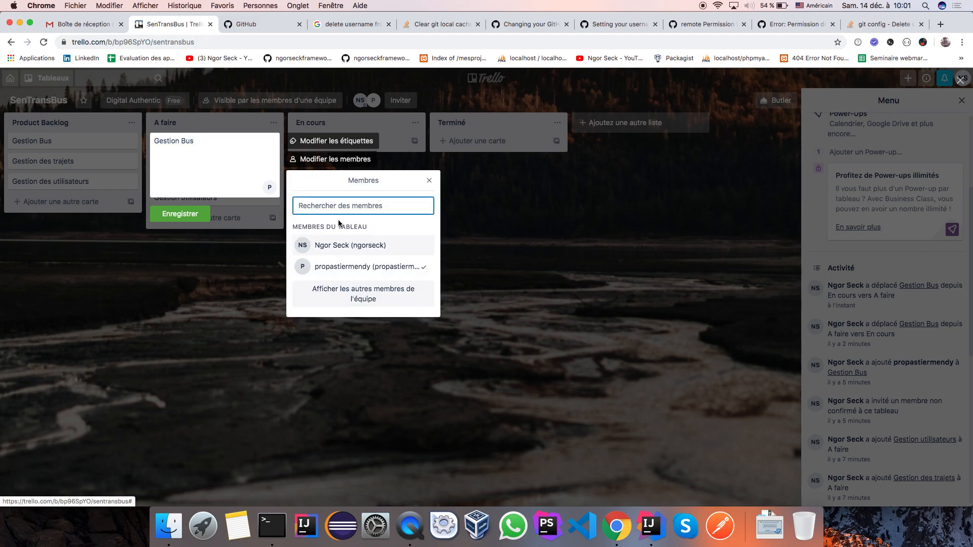
left_click(321, 142)
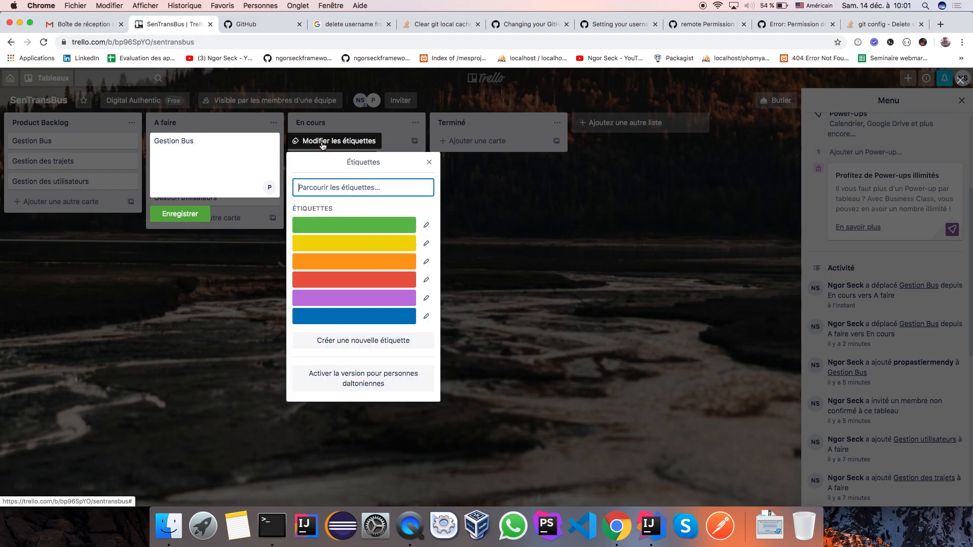
left_click(325, 288)
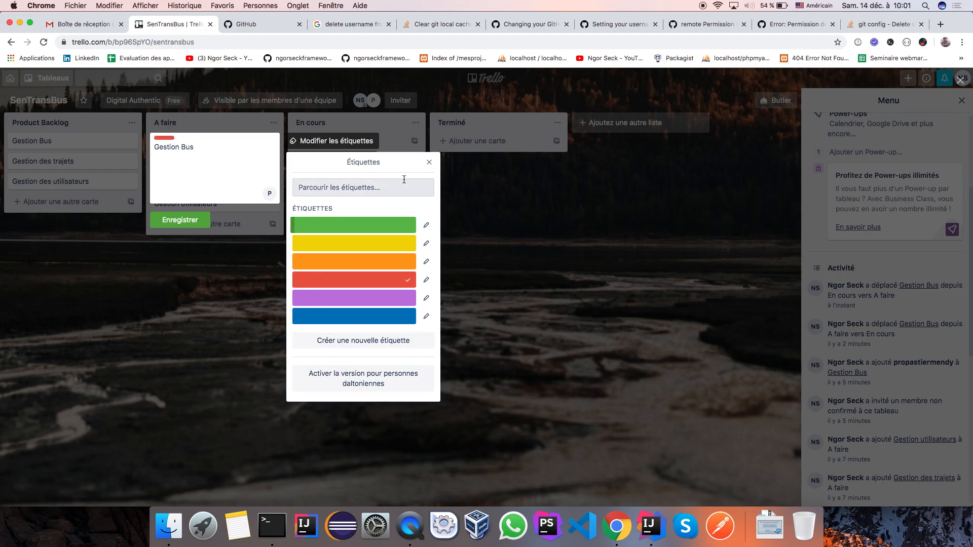
left_click(193, 222)
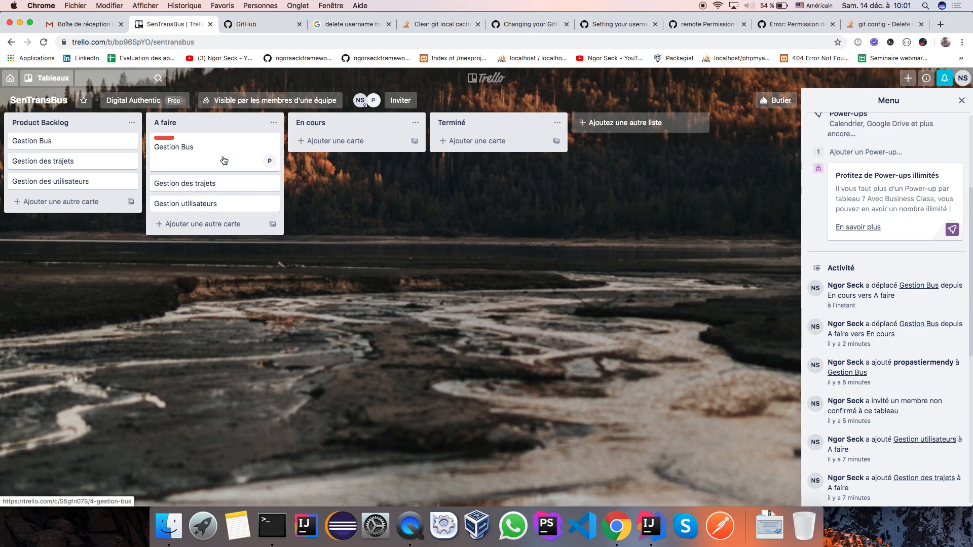
Step: Create a checklist titled 'Developpement' on the Gestion Bus card
left_click(202, 161)
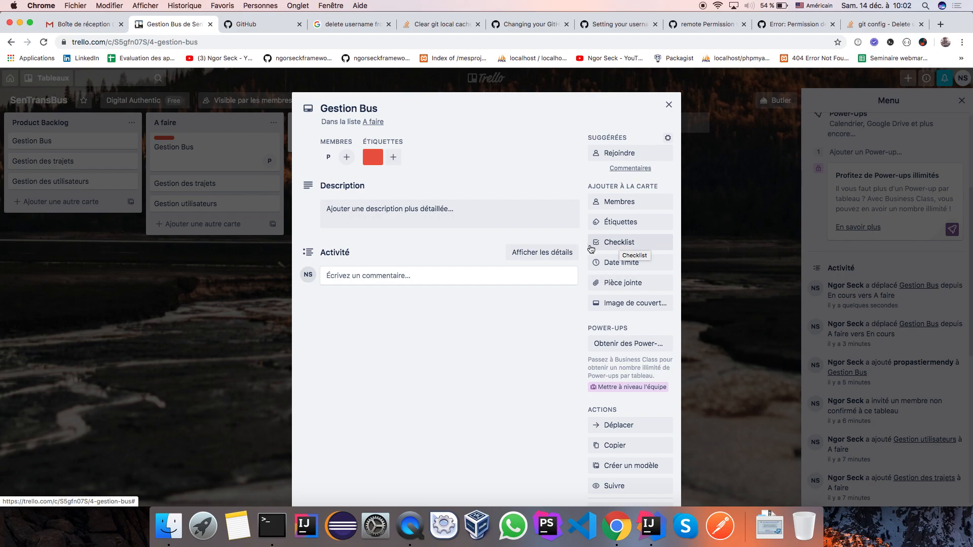
left_click(618, 245)
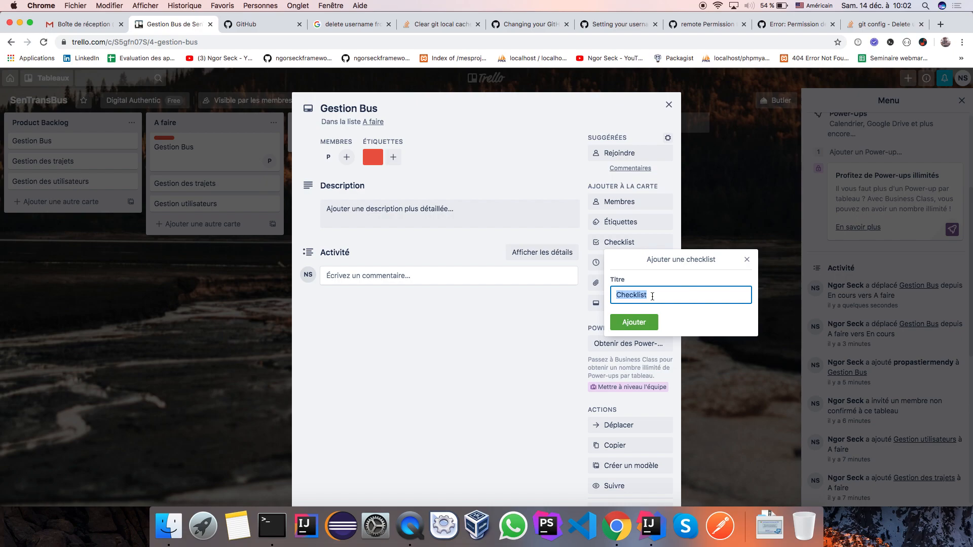
type("Developpen")
key("BackSpace")
type("ment")
left_click(629, 324)
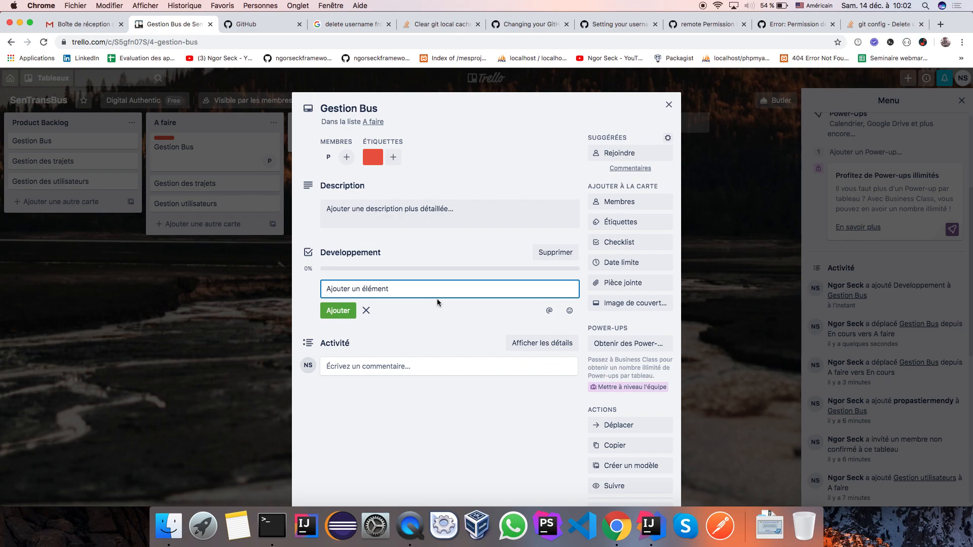
Step: Add the checklist items Servlet, Vues and Bd to Developpement
type("Servi")
type("et")
left_click(338, 311)
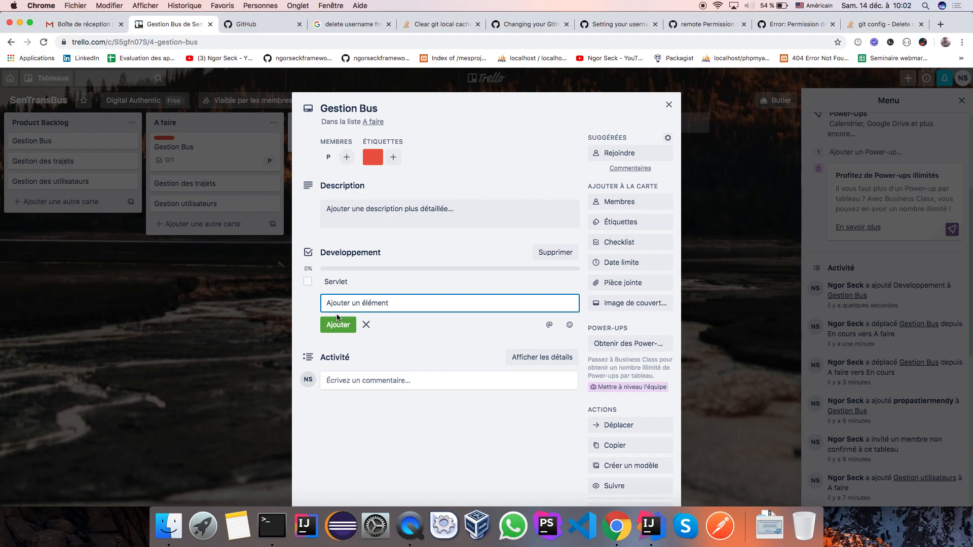
type("Vues")
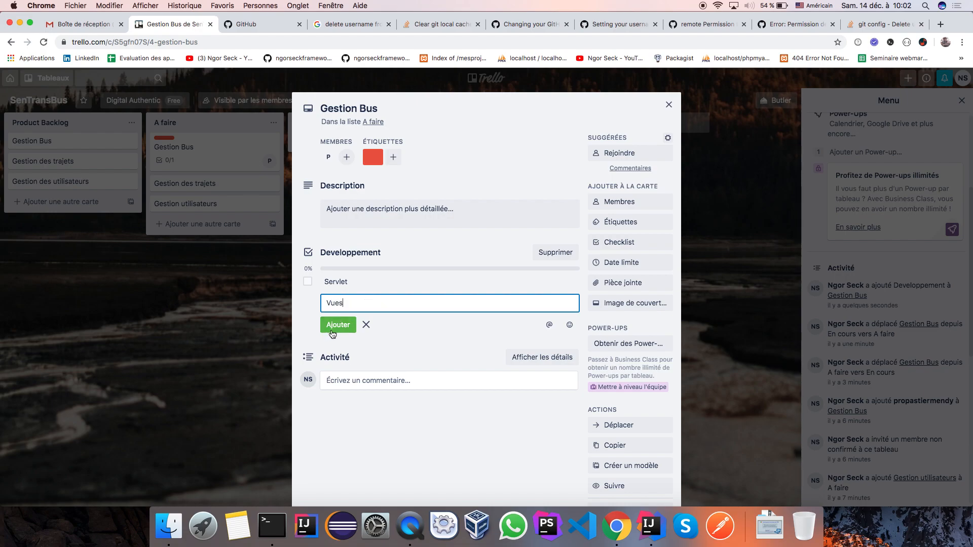
left_click(332, 330)
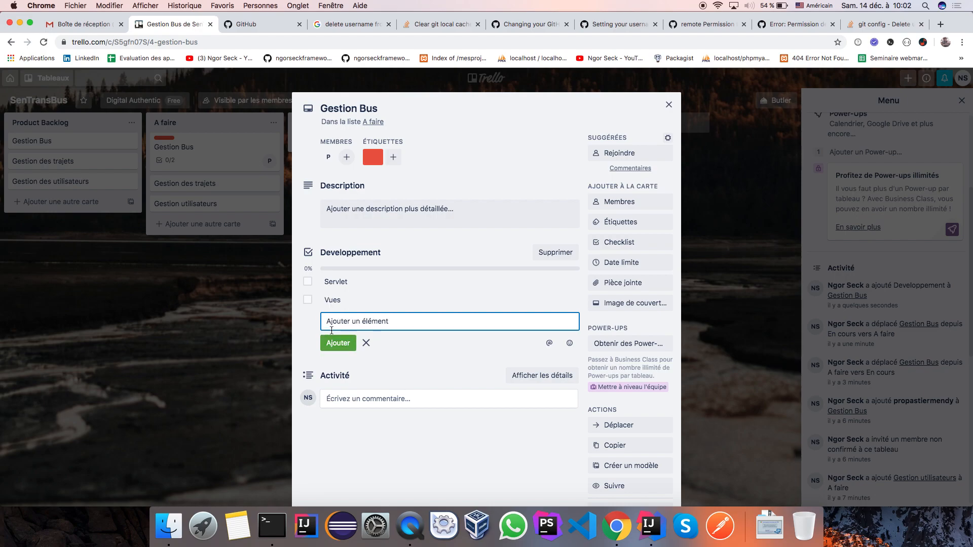
type("Bd")
left_click(335, 347)
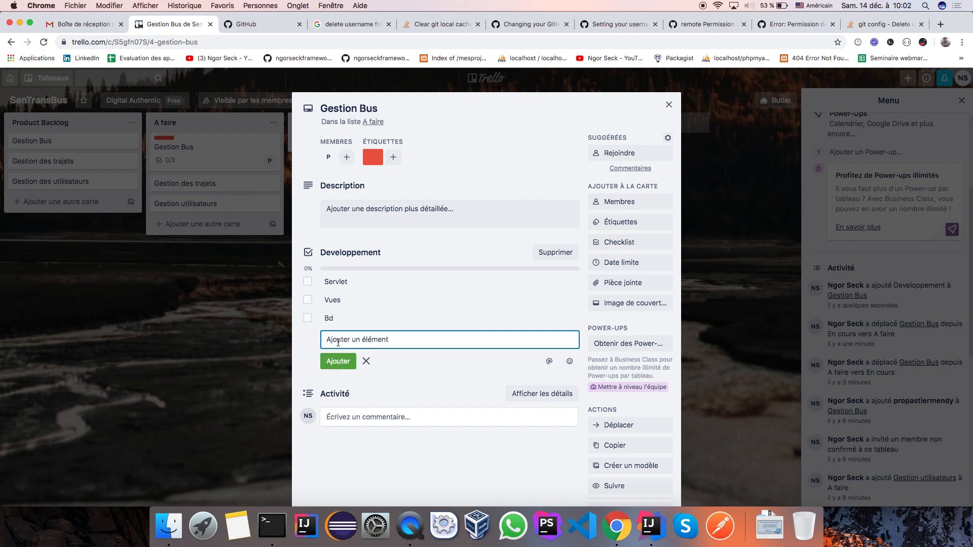
Step: Add DAO, Tester and Deploiement as items, then tick Servlet as done
type("DAO")
left_click(340, 361)
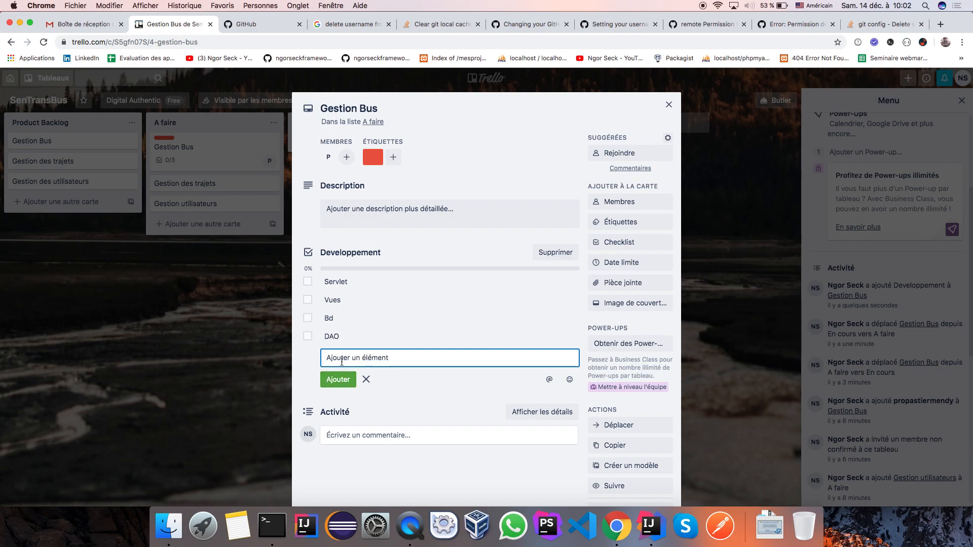
type("Tester")
left_click(338, 379)
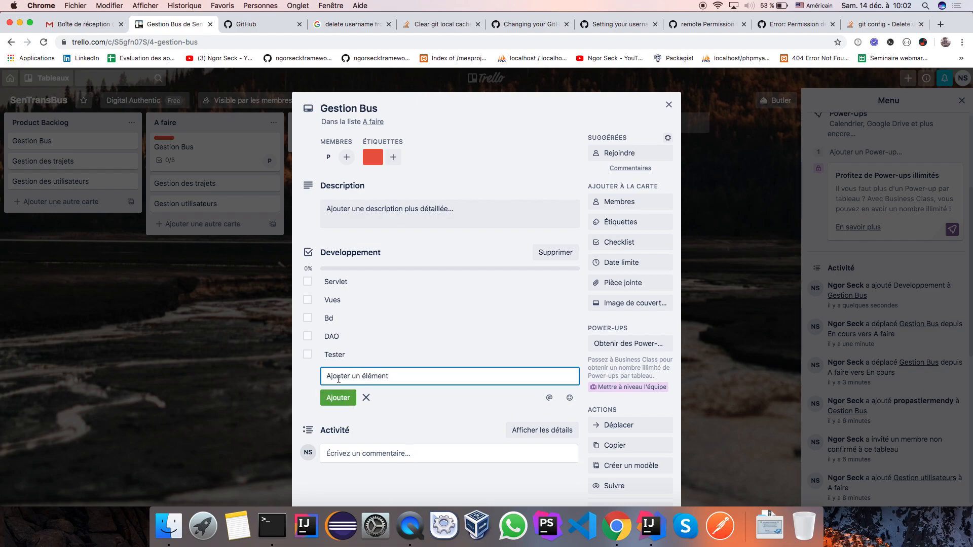
type("Deplio")
key("BackSpace")
key("BackSpace")
type("oiement")
left_click(334, 402)
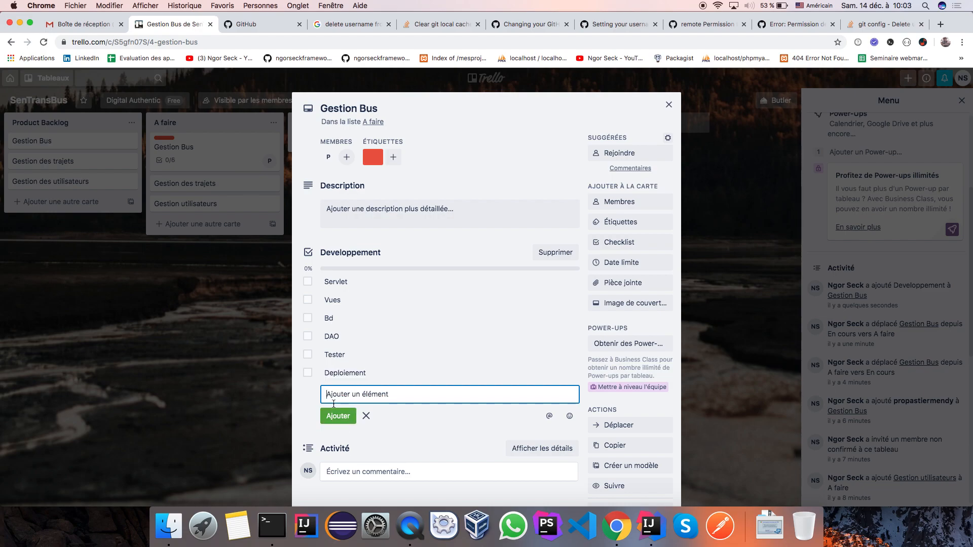
left_click(308, 281)
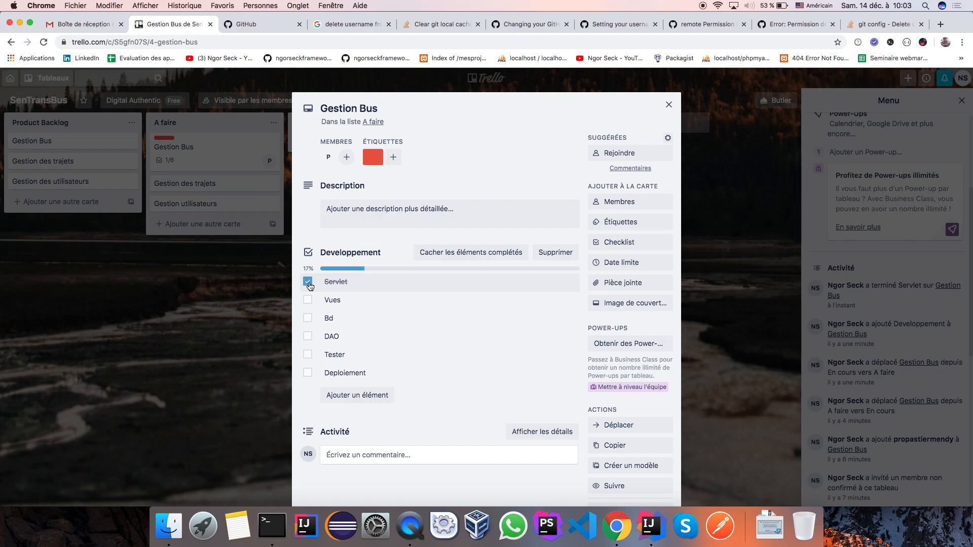
Step: Tick Vues, Bd, DAO, Tester and Deploiement so the checklist reaches 100%
left_click(308, 300)
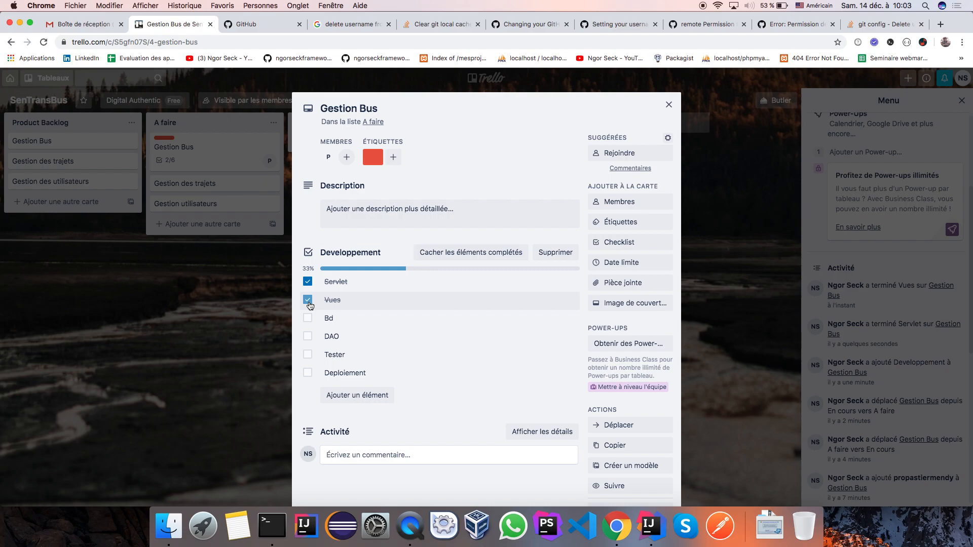
left_click(308, 318)
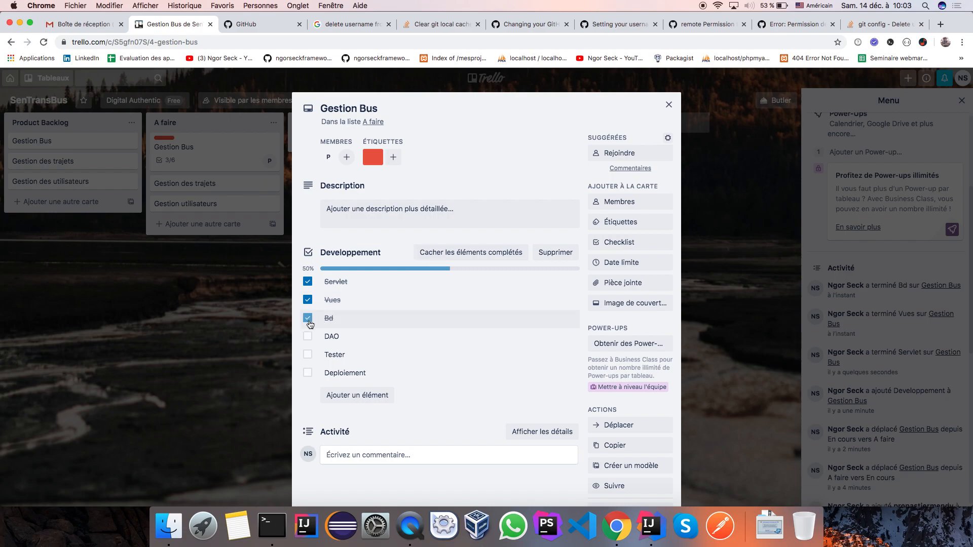
left_click(309, 337)
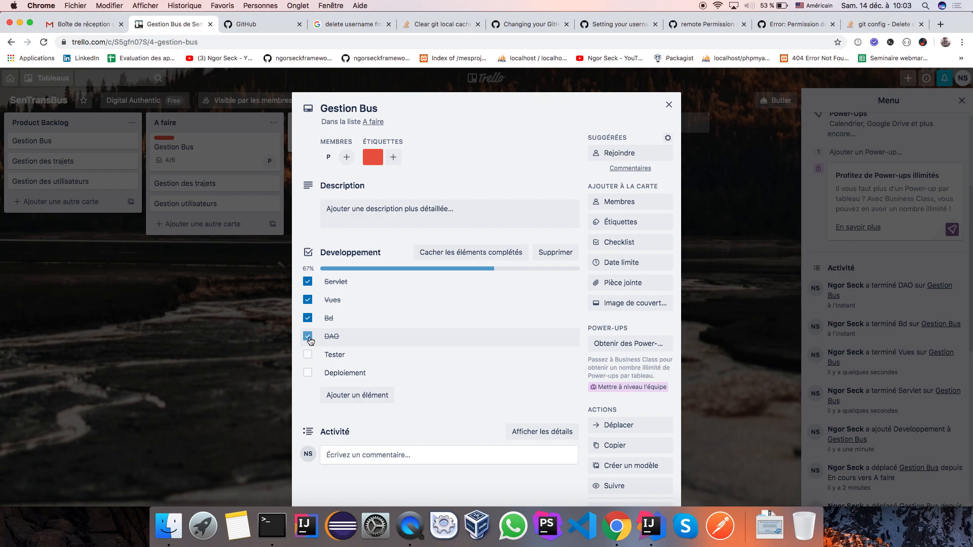
left_click(307, 354)
left_click(309, 374)
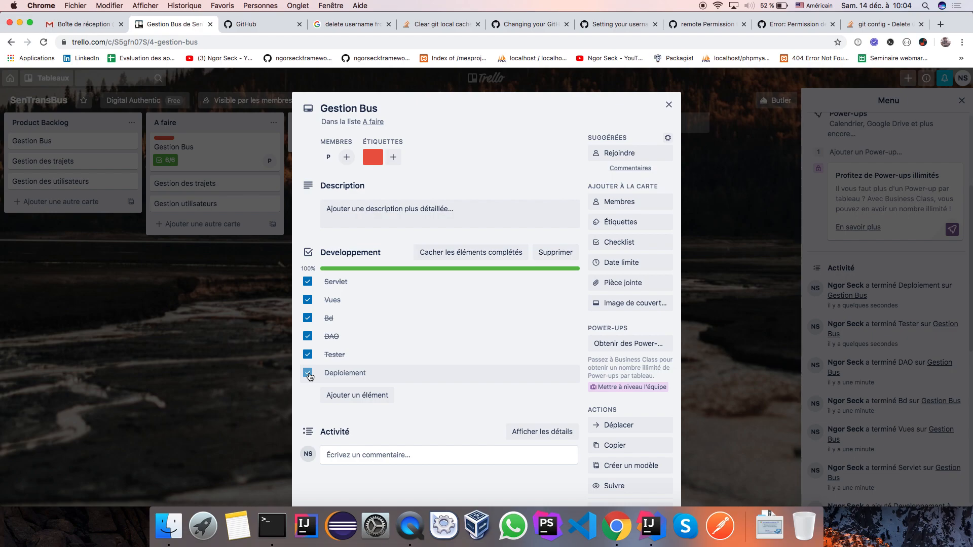
Step: Untick all six Developpement items back to 0/6 and close the card
left_click(308, 374)
left_click(308, 355)
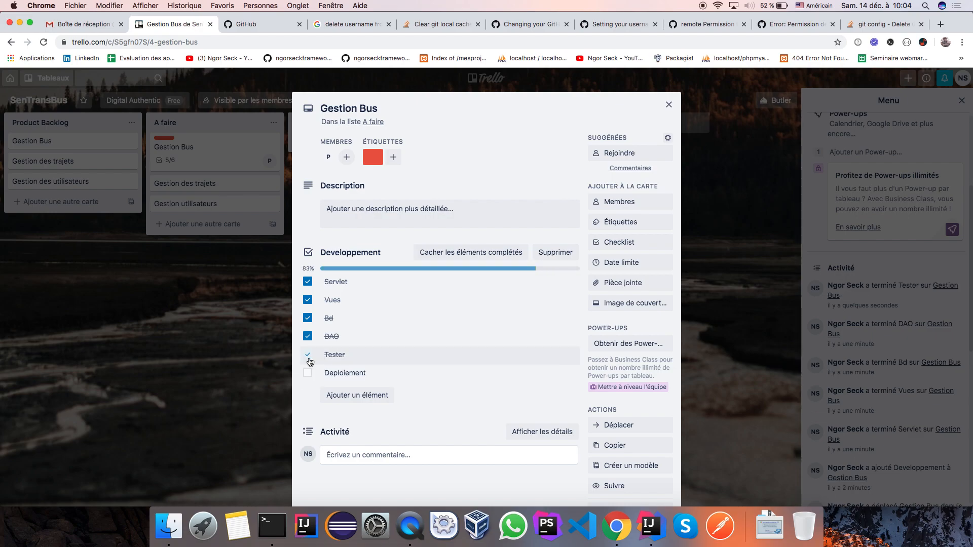
left_click(309, 336)
left_click(307, 317)
left_click(307, 299)
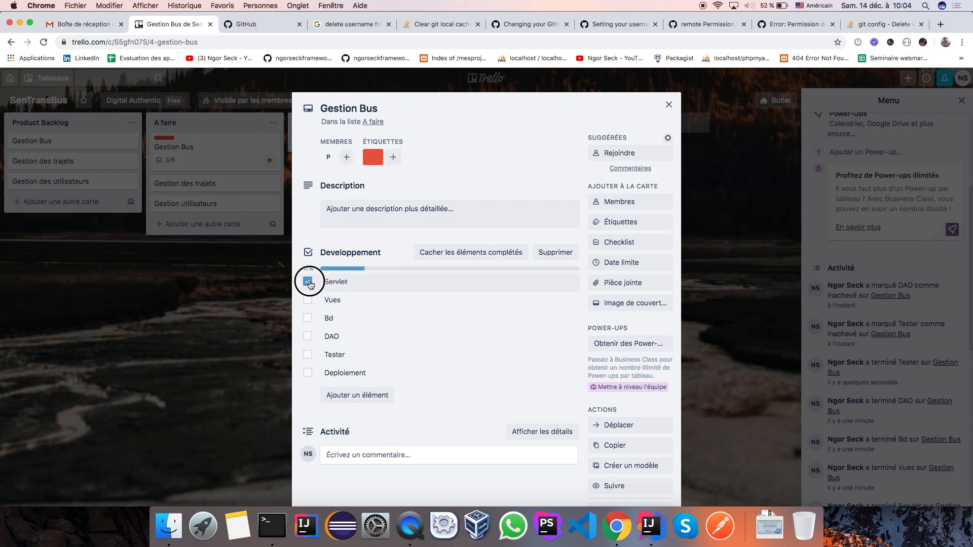
left_click(309, 282)
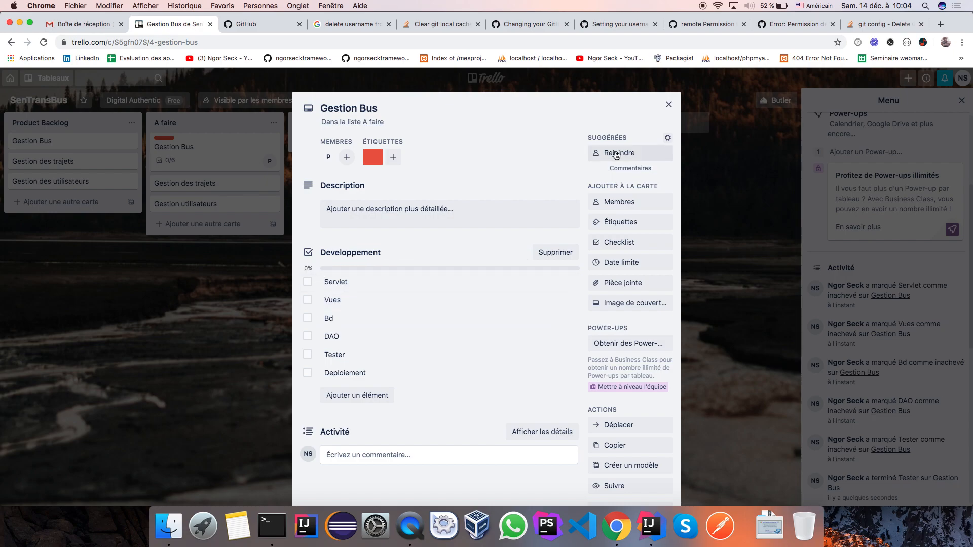
left_click(676, 103)
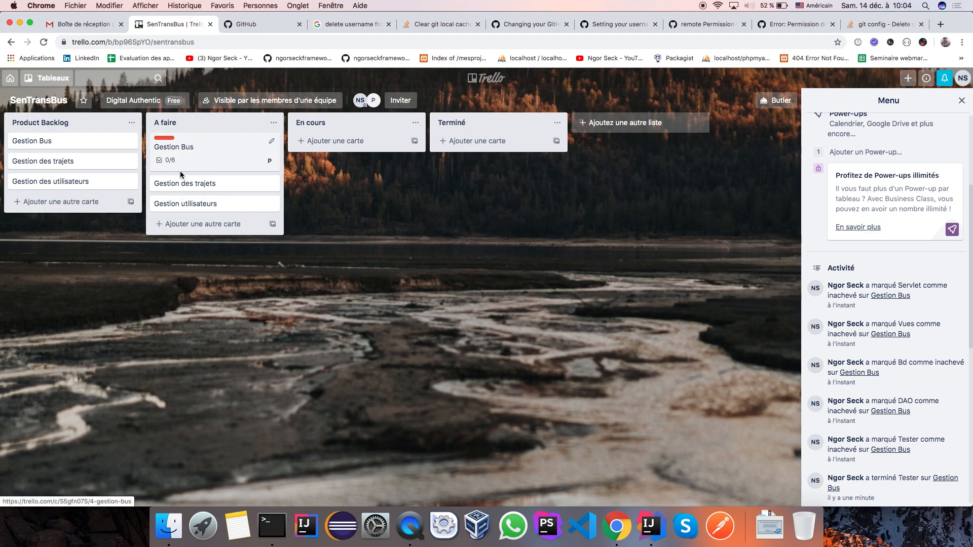
Step: Give the Gestion des trajets card the red label and save
left_click(272, 185)
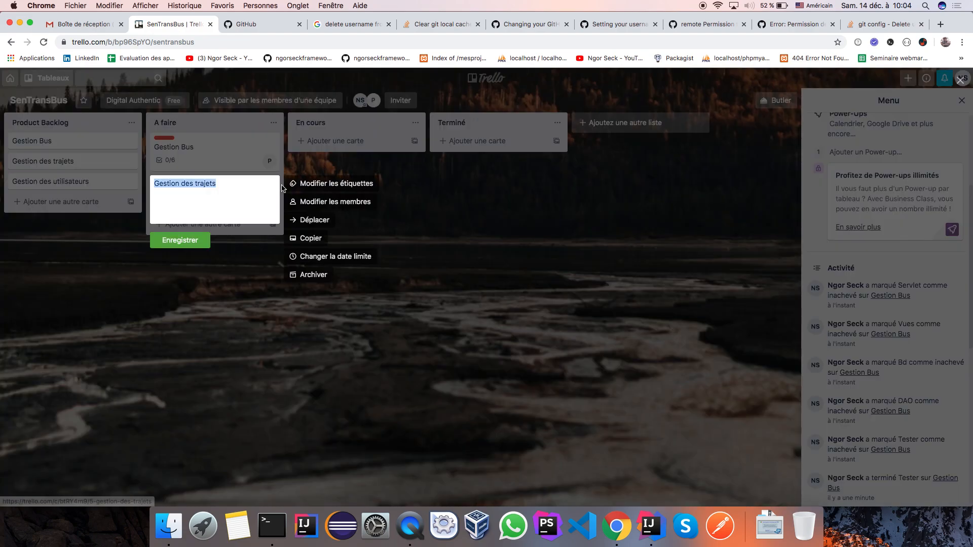
left_click(309, 183)
left_click(321, 325)
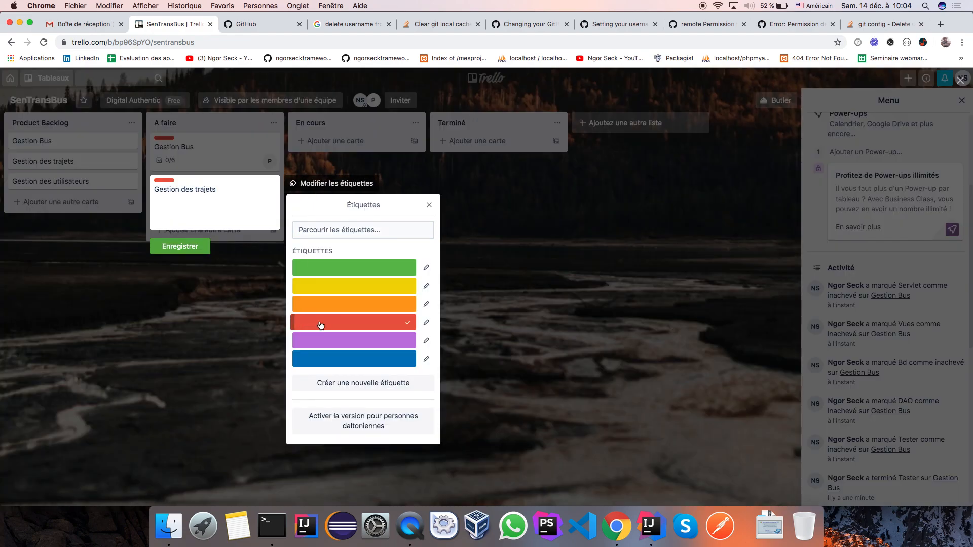
left_click(212, 233)
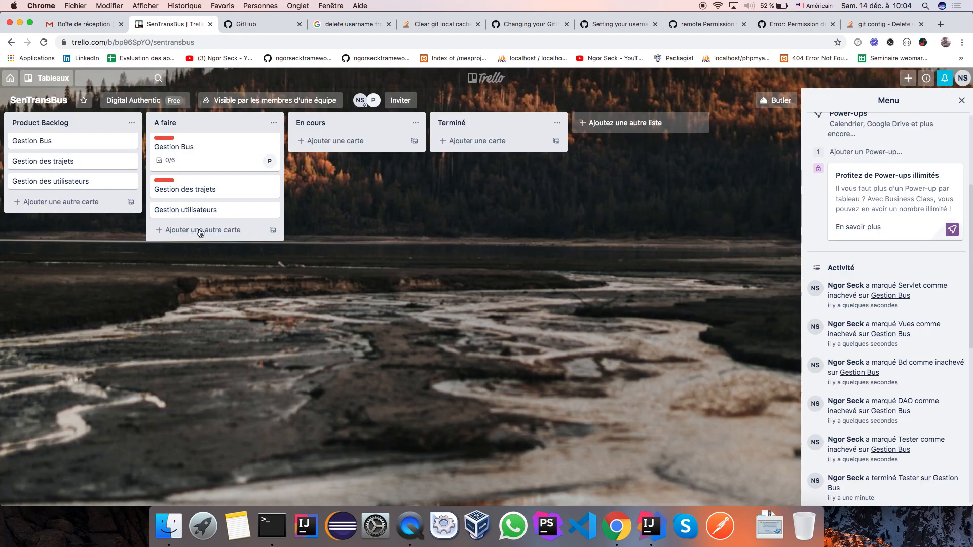
Step: Give Gestion utilisateurs the red label, then bring up IntelliJ IDEA's welcome window
left_click(271, 211)
left_click(327, 211)
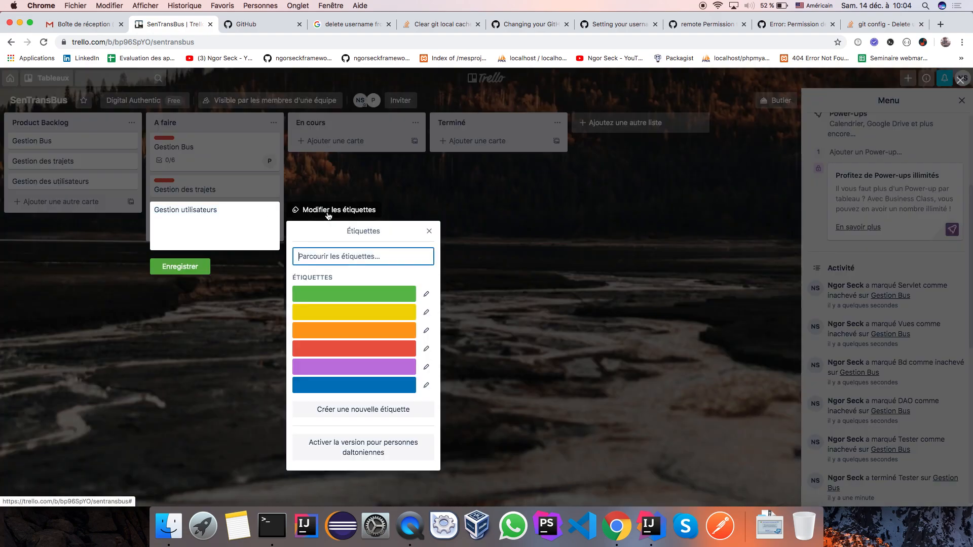
left_click(326, 351)
left_click(192, 273)
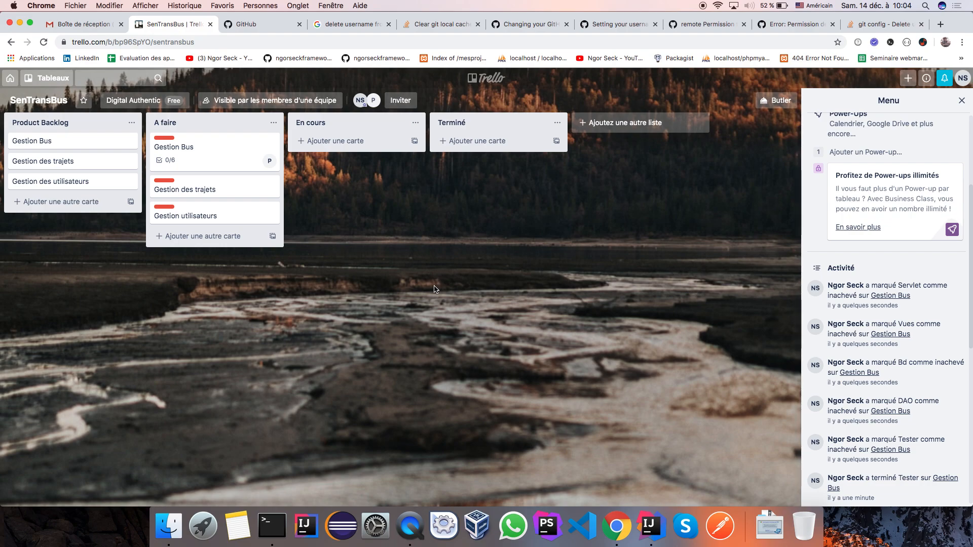
left_click(648, 527)
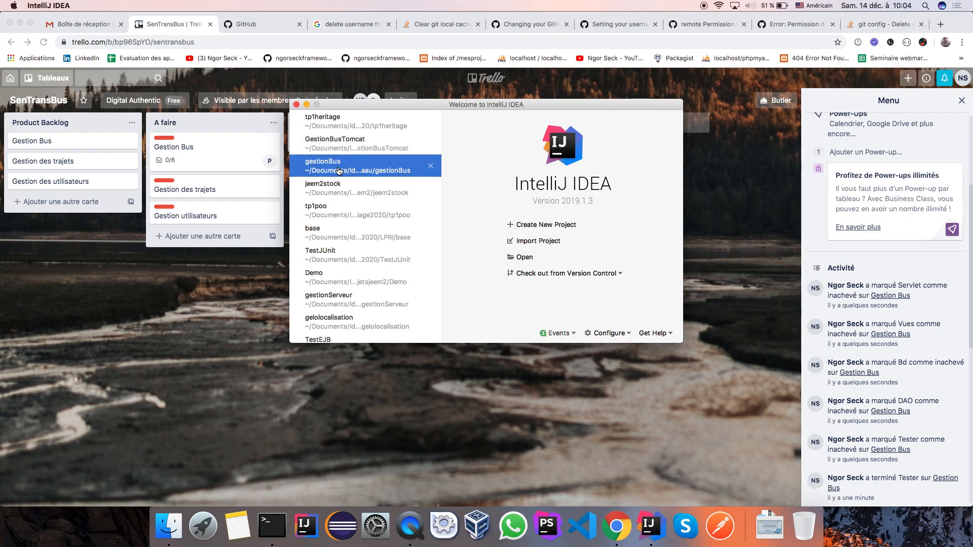
key("Down")
key("Down")
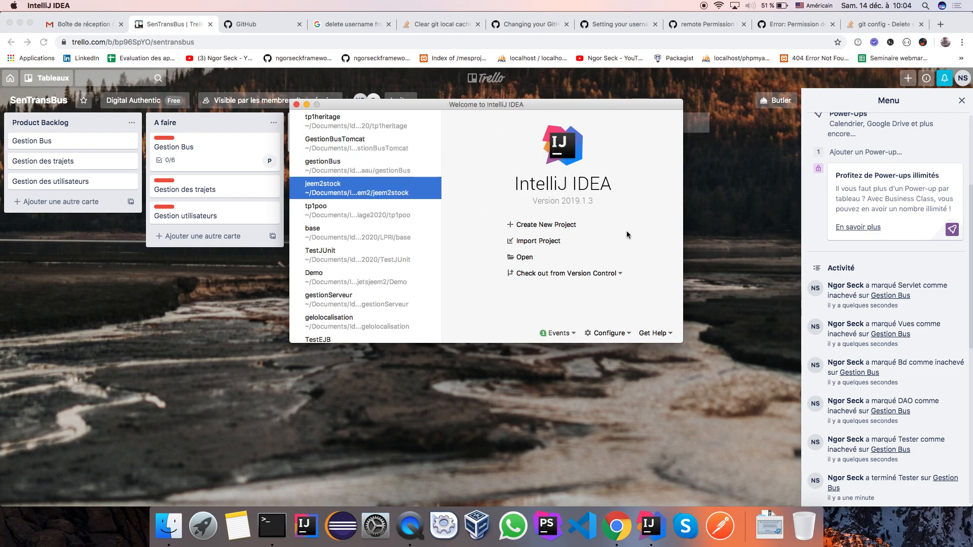